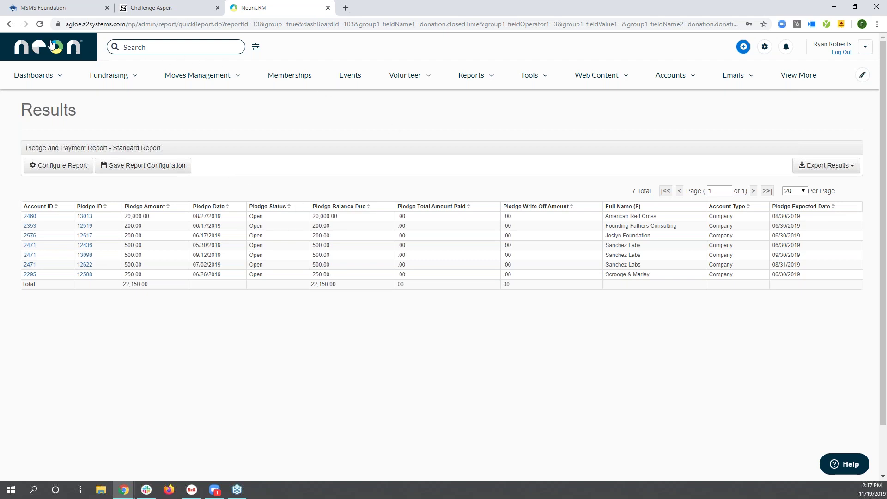
# Return to the Mission Control Dashboard and review its fundraising KPIs and comparison charts
pyautogui.click(9, 24)
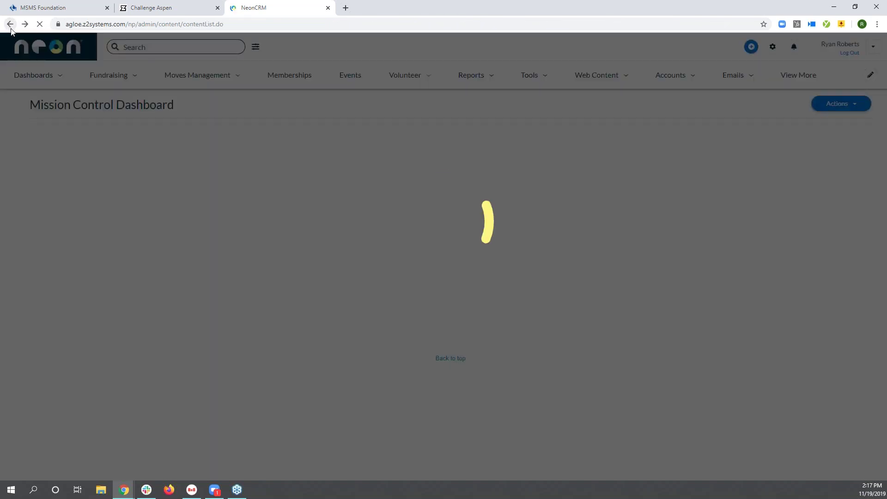
pyautogui.scroll(-1, 103, 100)
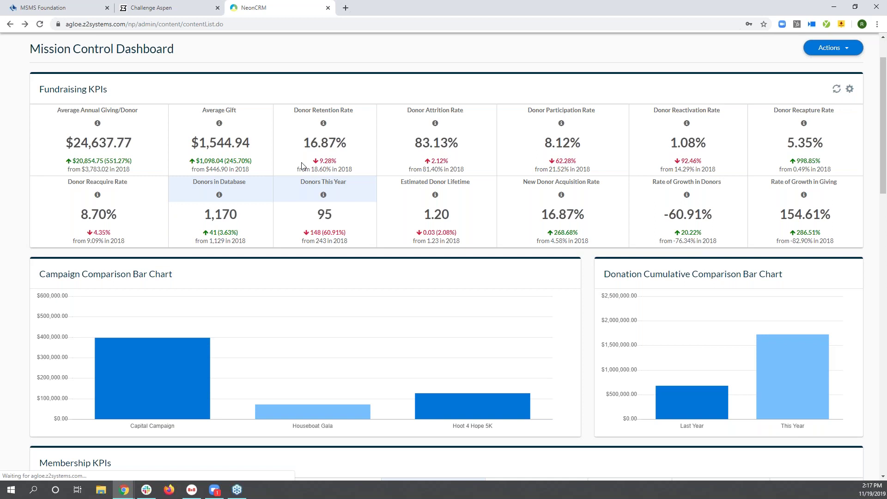
pyautogui.scroll(-6, 318, 180)
pyautogui.scroll(3, 329, 170)
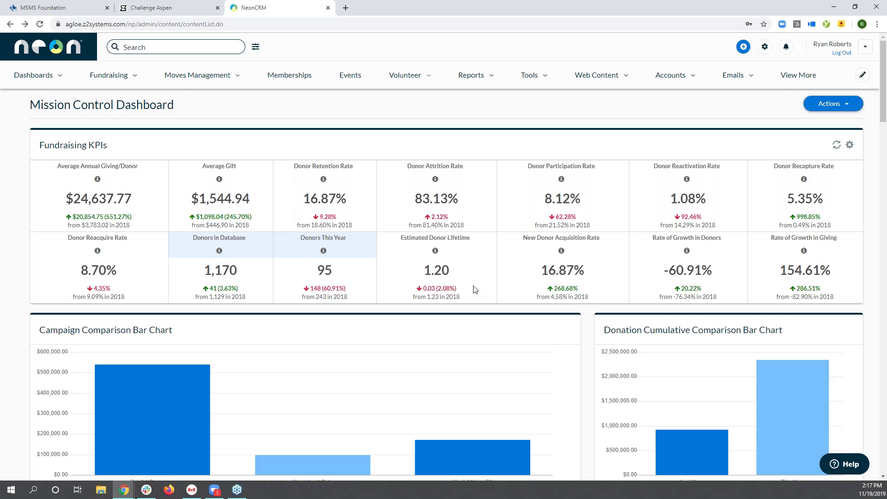
# Search for the individual donor by first name and open the About details of that account for editing
pyautogui.click(172, 53)
pyautogui.write('Barry')
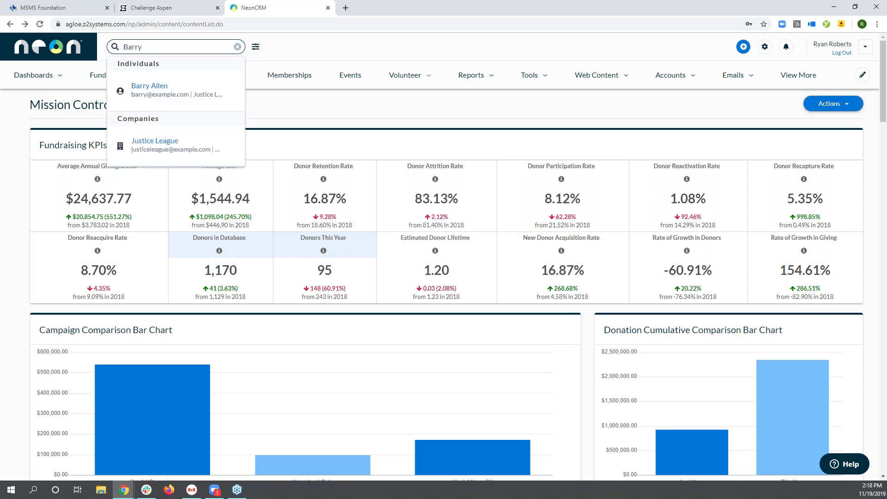
pyautogui.click(184, 88)
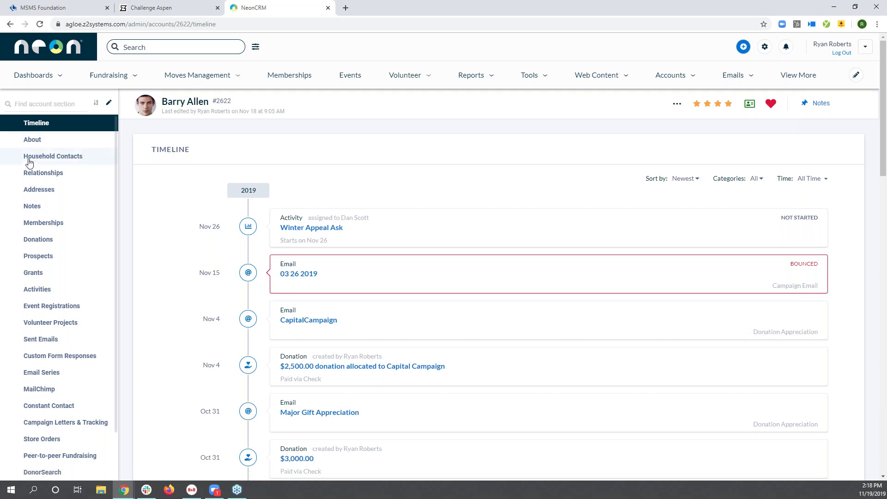
pyautogui.click(36, 143)
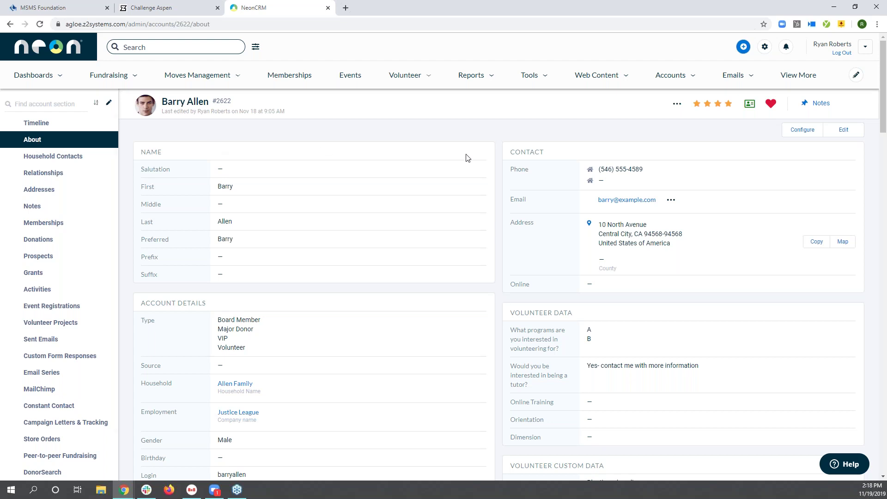
pyautogui.click(845, 133)
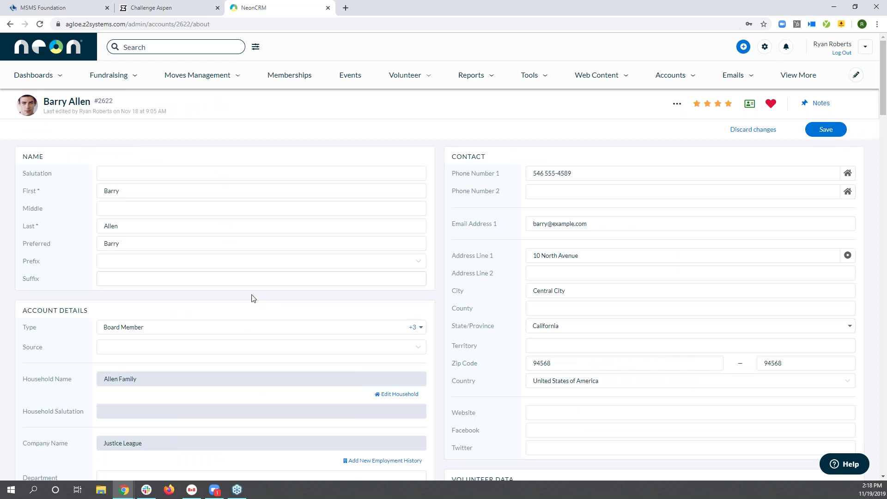
# Examine the available account types in the Account Details section, leaving the selection as it is
pyautogui.scroll(-2, 253, 298)
pyautogui.click(170, 238)
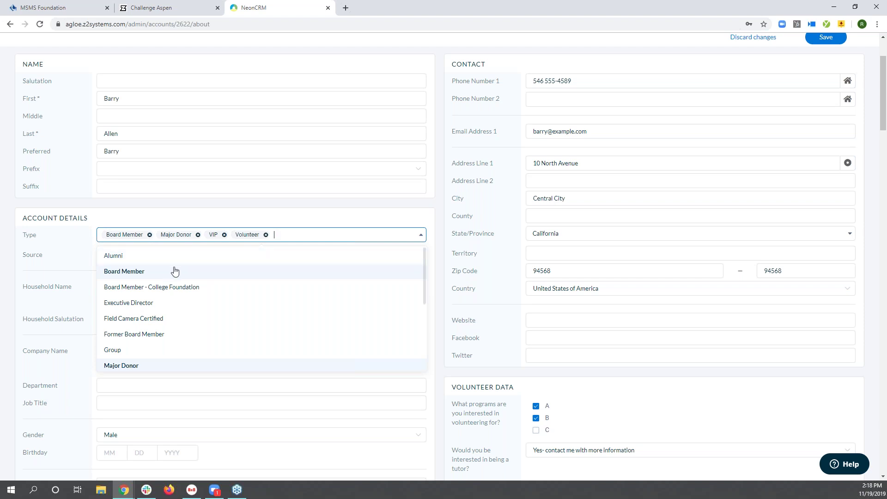
pyautogui.scroll(-1, 181, 274)
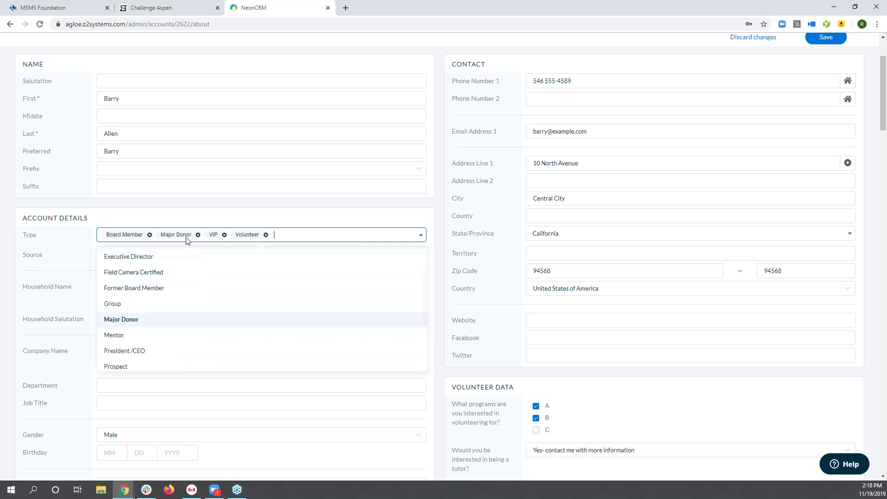
pyautogui.scroll(-2, 152, 271)
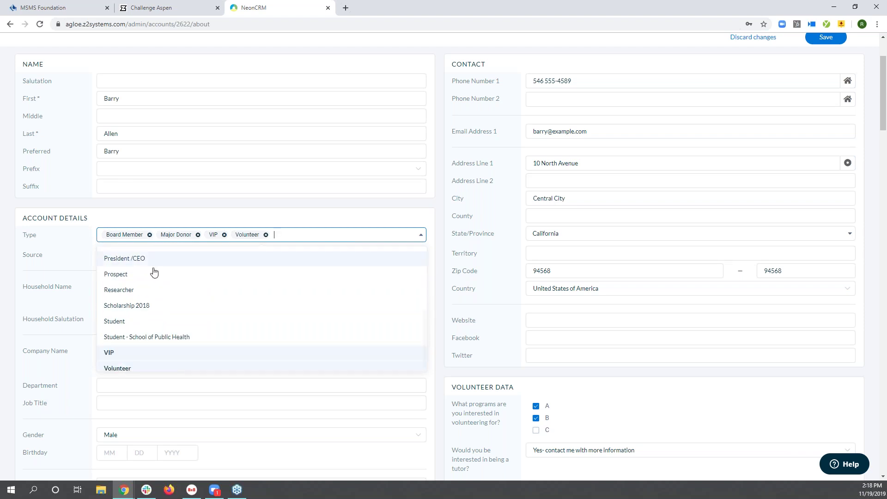
pyautogui.scroll(1, 222, 324)
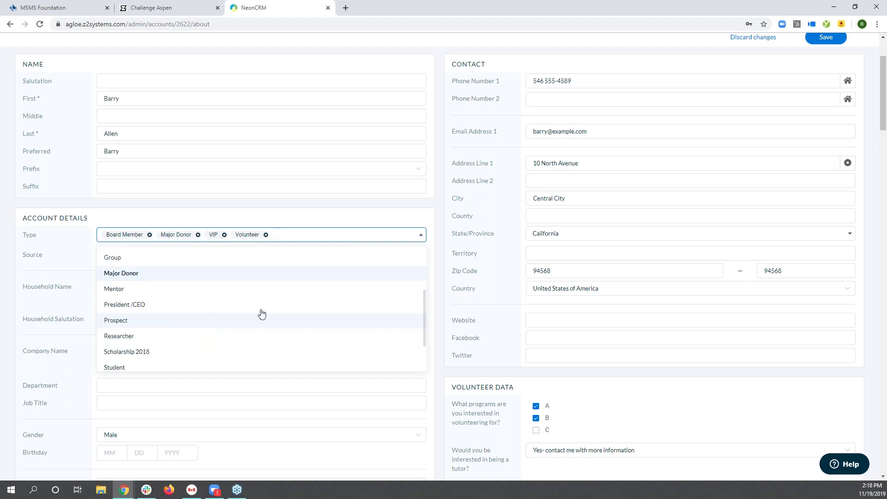
pyautogui.scroll(1, 372, 226)
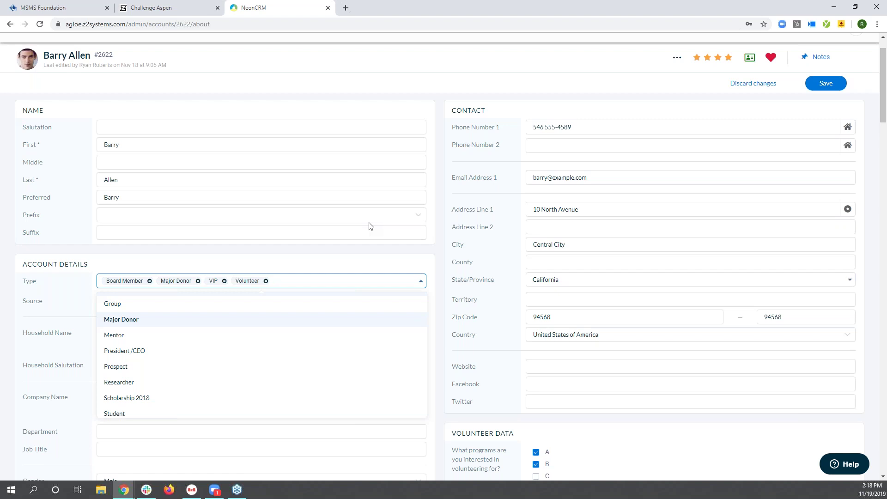
pyautogui.click(478, 268)
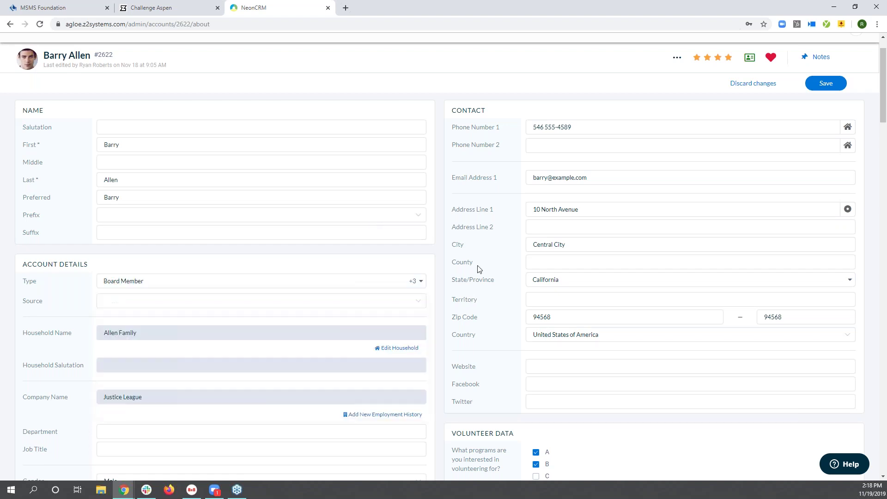
# Examine the giving capacity, communications and volunteer fields, and the choices for the favorite owl question
pyautogui.scroll(-7, 476, 277)
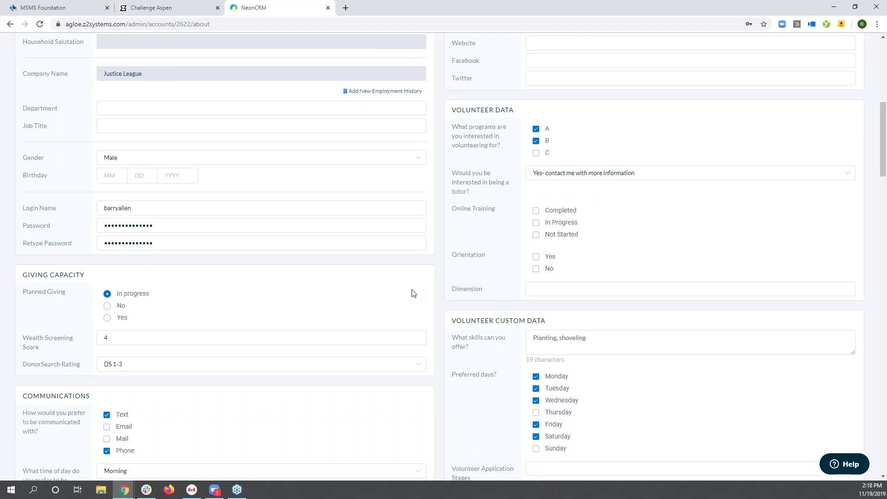
pyautogui.scroll(-2, 467, 310)
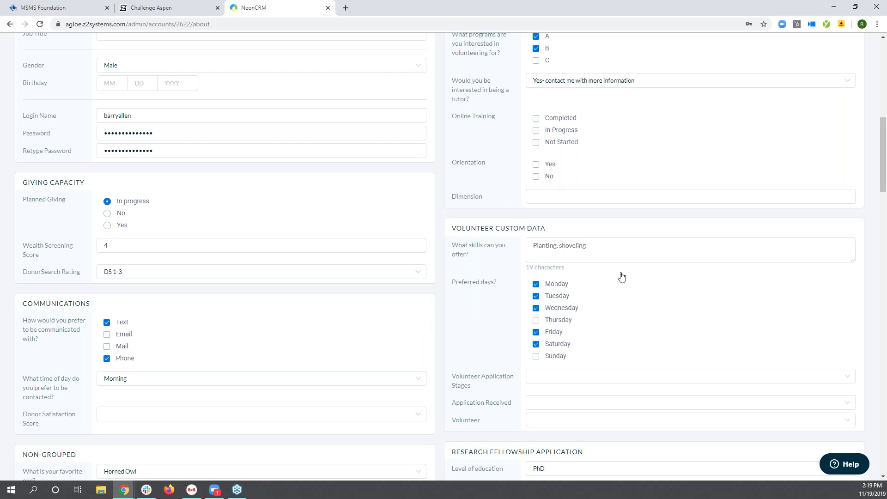
pyautogui.scroll(-2, 520, 231)
pyautogui.scroll(-3, 521, 237)
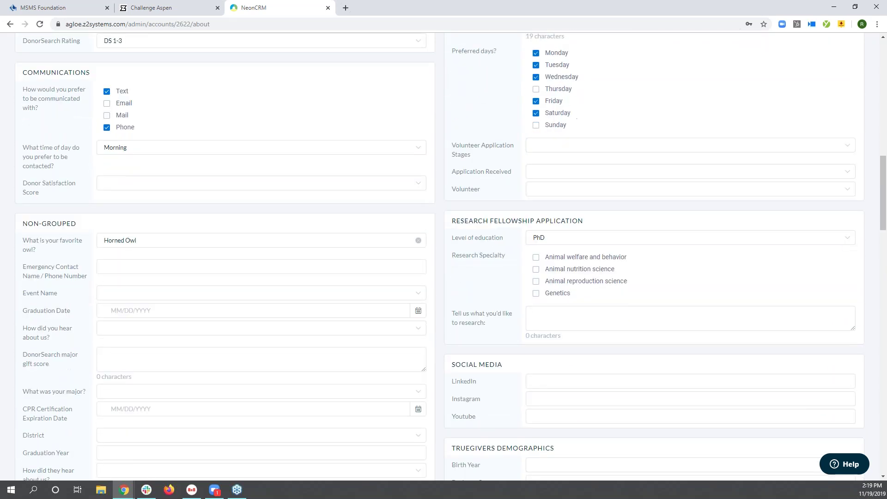
pyautogui.click(136, 240)
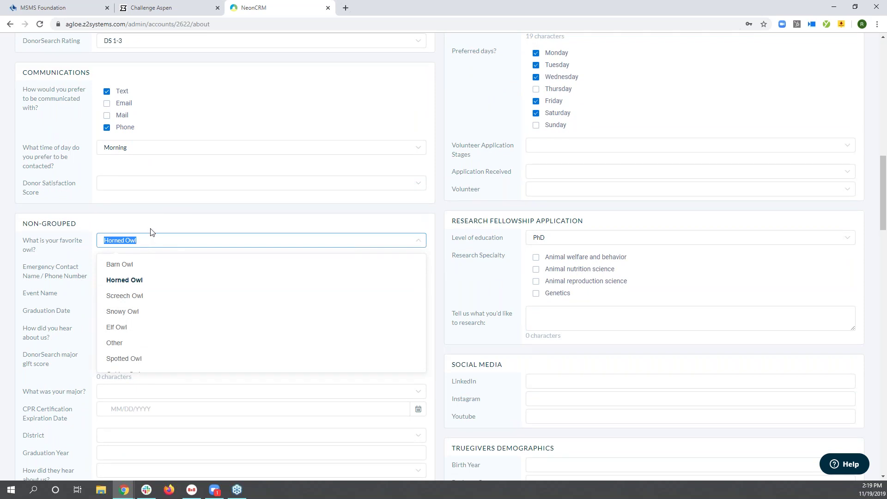
pyautogui.scroll(-2, 155, 236)
pyautogui.scroll(-1, 106, 358)
pyautogui.click(106, 358)
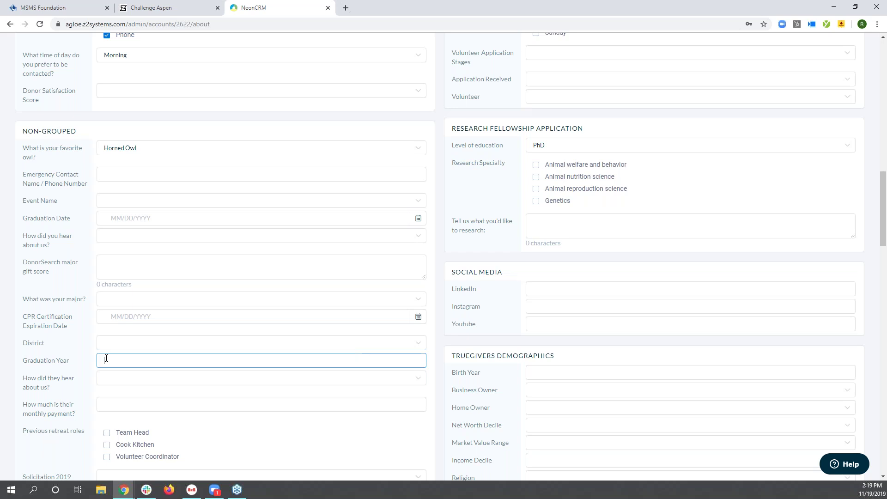
# Review the account's custom field groups, from Giving Capacity down to Missionary and MDI Regional Information
pyautogui.scroll(3, 309, 296)
pyautogui.scroll(1, 314, 291)
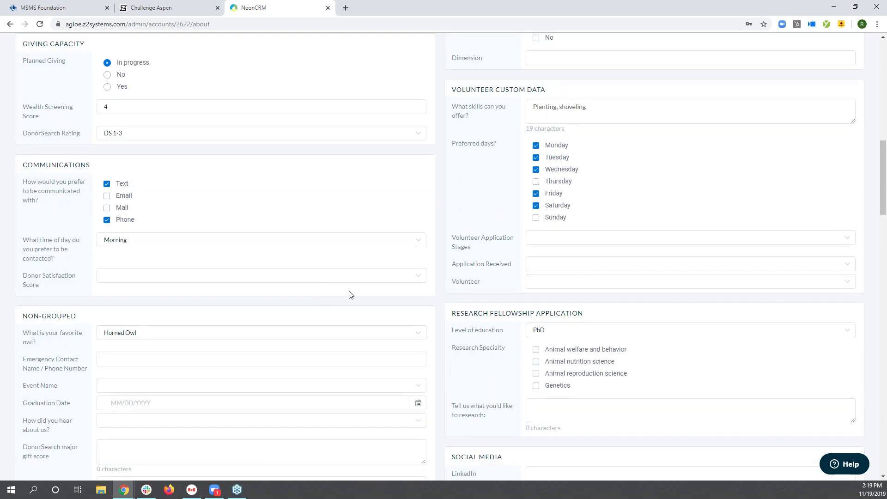
pyautogui.scroll(4, 348, 292)
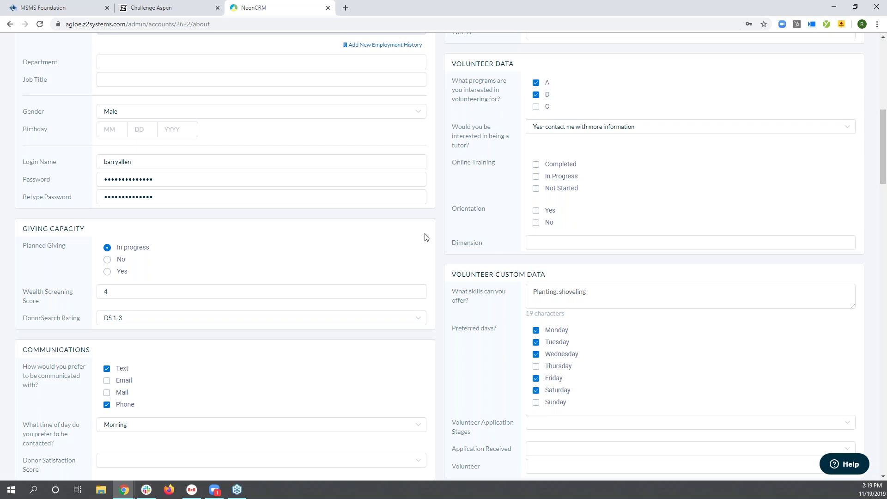
pyautogui.scroll(-8, 713, 228)
pyautogui.click(261, 357)
pyautogui.scroll(-10, 697, 265)
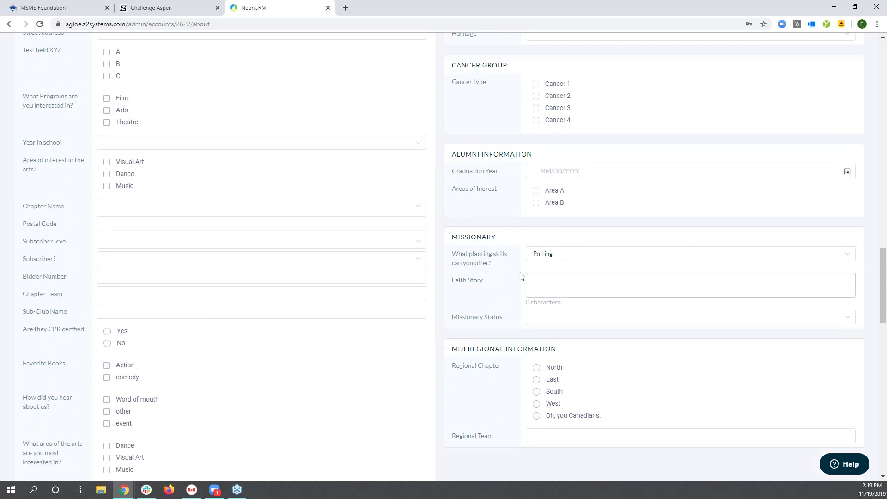
pyautogui.scroll(-4, 466, 317)
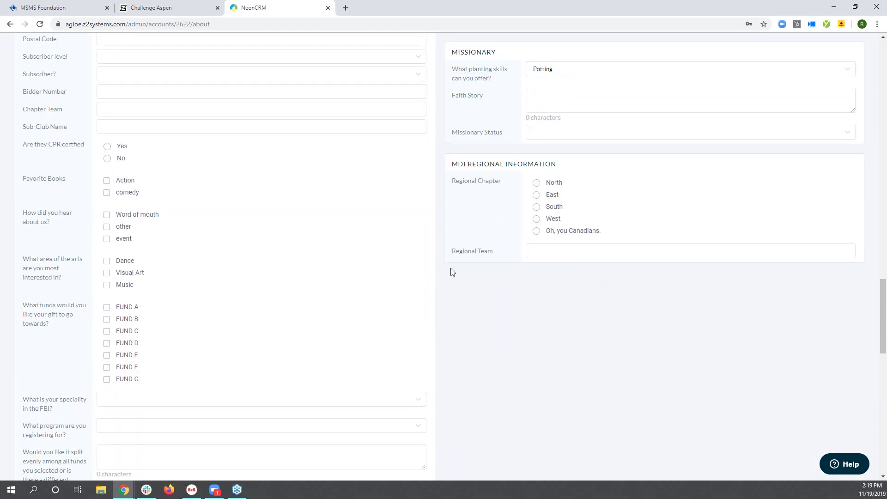
pyautogui.scroll(-1, 420, 254)
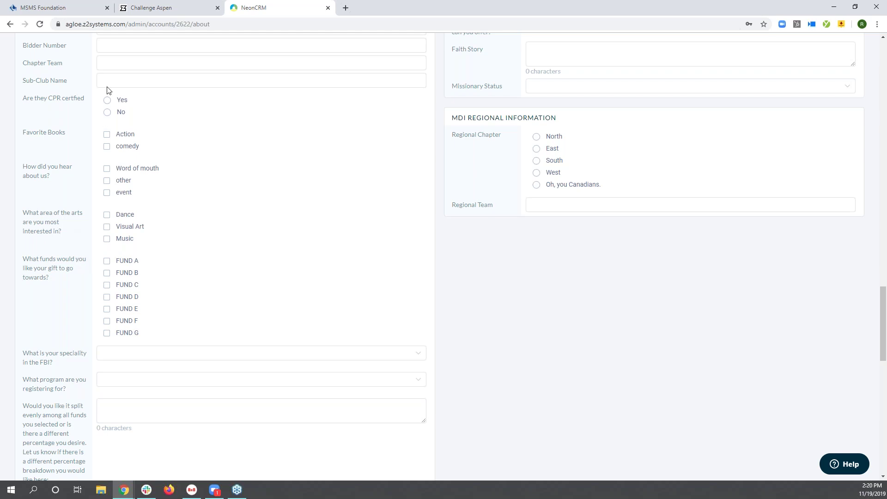
# On the Challenge Aspen donation form, enter a donation amount of 200 and choose Scholarships (REC) as the area of support
pyautogui.click(176, 14)
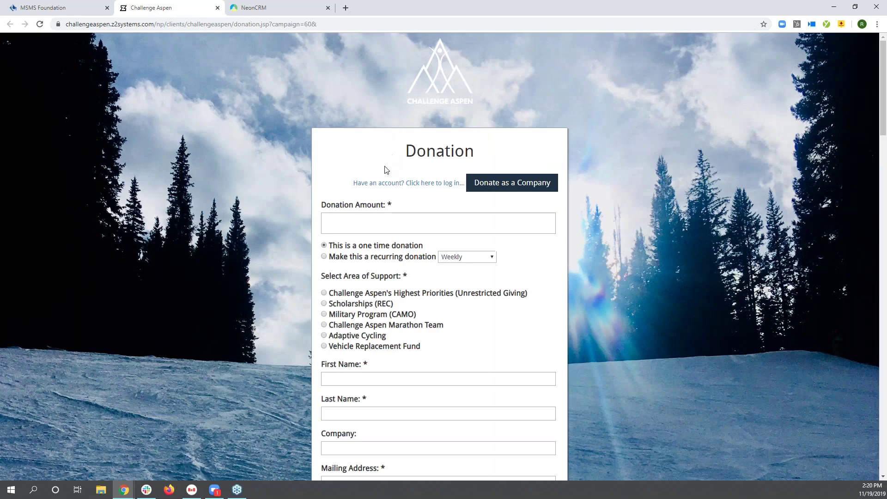
pyautogui.scroll(-1, 266, 186)
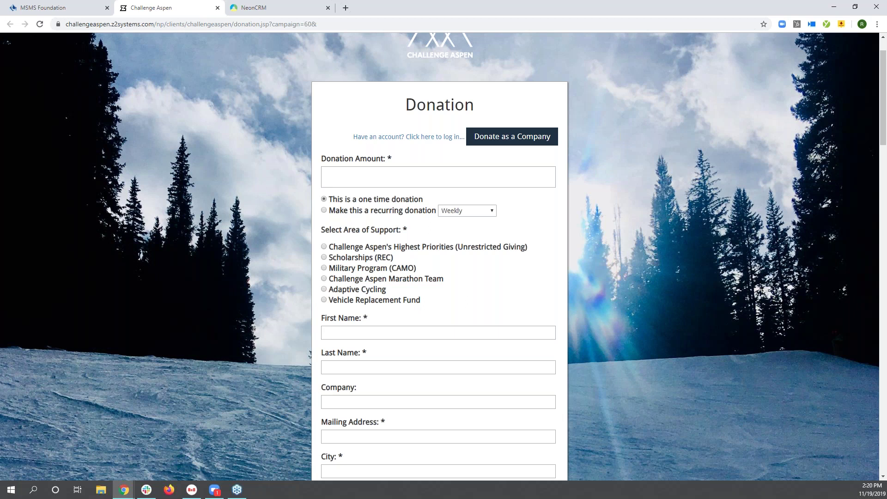
pyautogui.scroll(1, 416, 173)
pyautogui.scroll(-2, 435, 169)
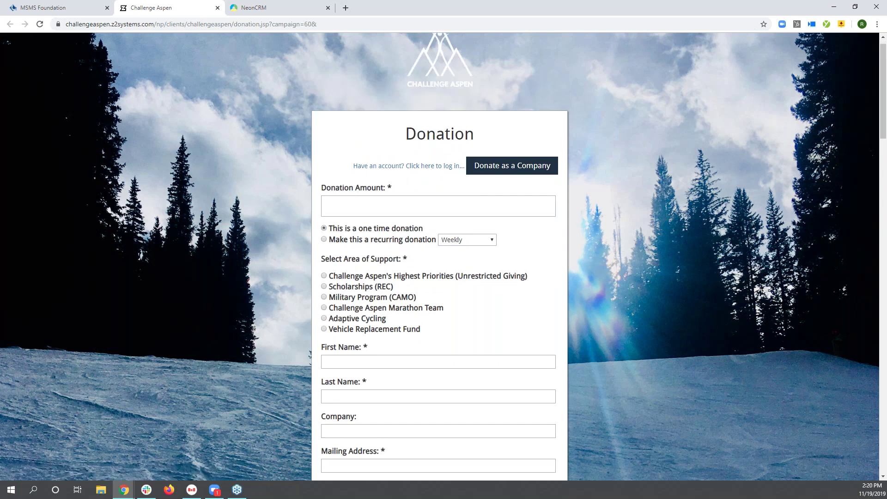
pyautogui.scroll(-1, 438, 176)
pyautogui.click(435, 84)
pyautogui.write('200')
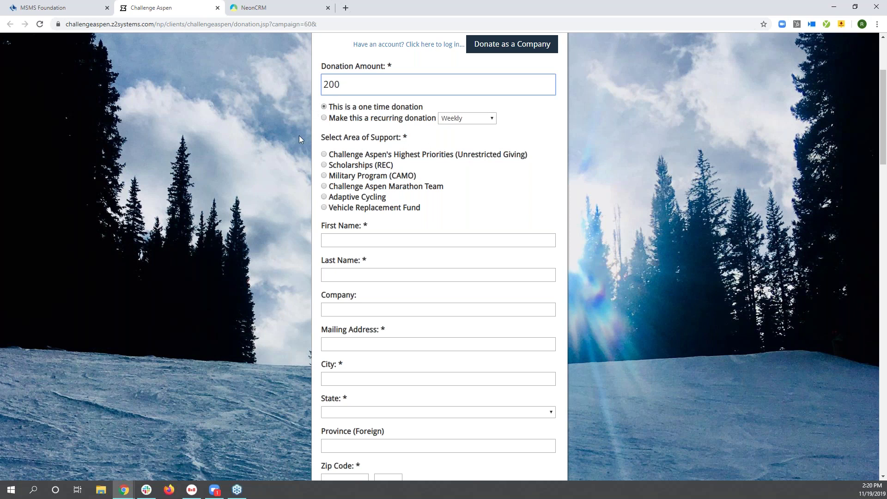
pyautogui.click(324, 165)
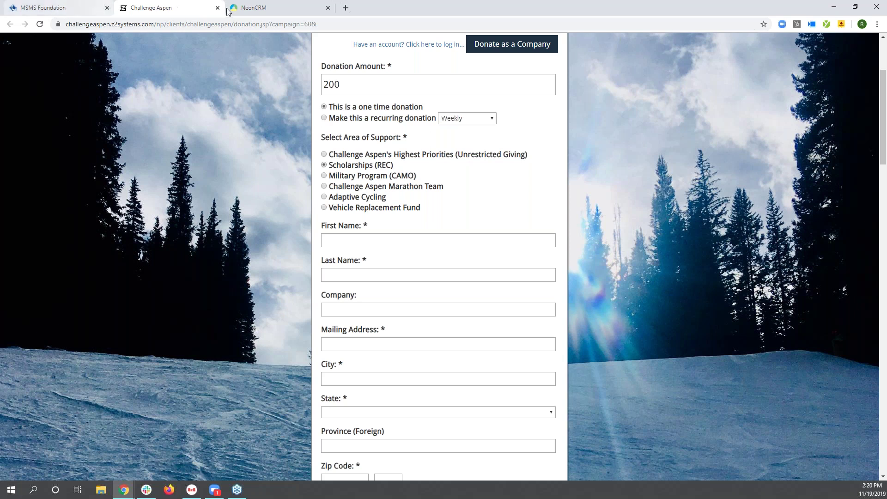
# Check the custom fields on the NeonCRM account, then go back to the Challenge Aspen donation form
pyautogui.click(244, 8)
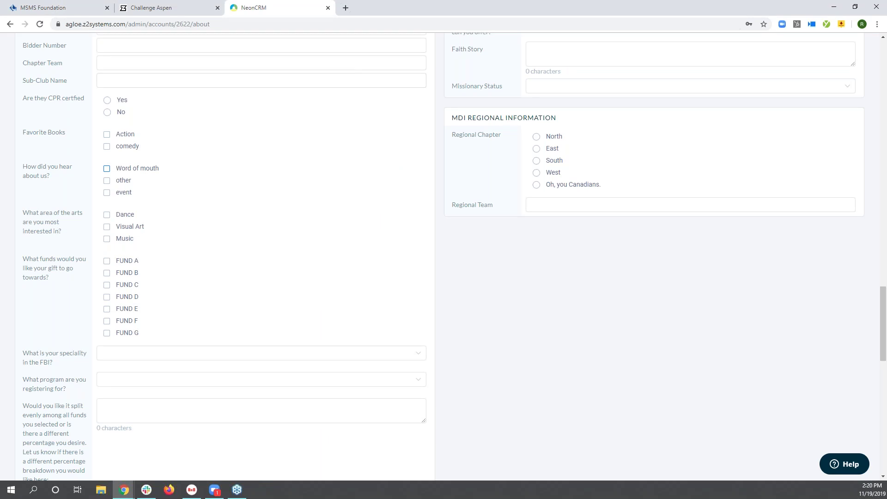
pyautogui.click(148, 10)
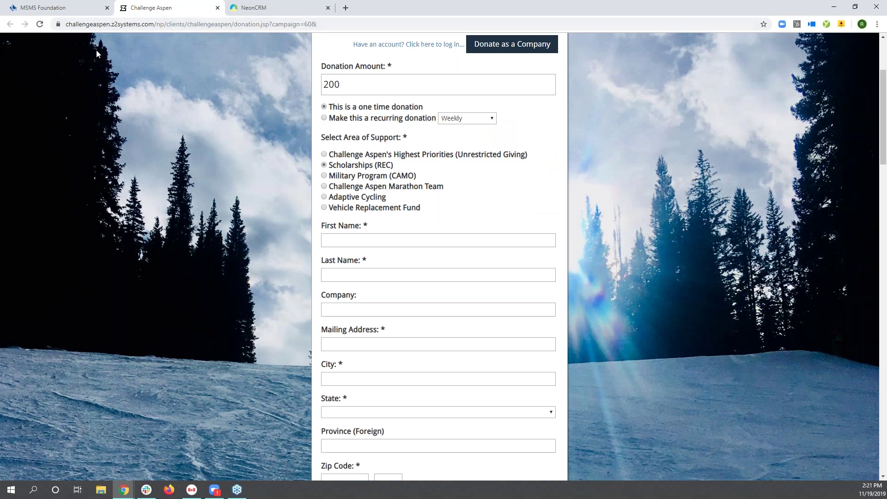
# Open the MSMS Foundation donation form and examine the choices for Relationship to MSMS
pyautogui.click(63, 11)
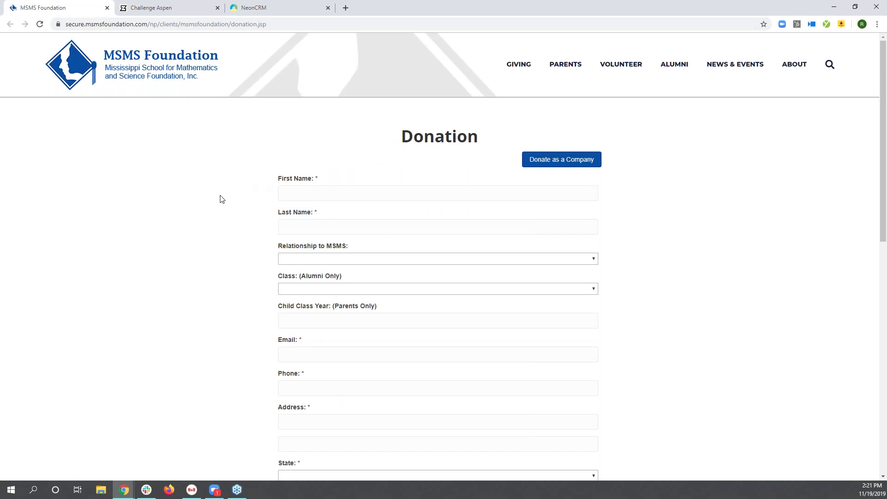
pyautogui.scroll(-2, 221, 200)
pyautogui.scroll(2, 500, 220)
pyautogui.click(337, 260)
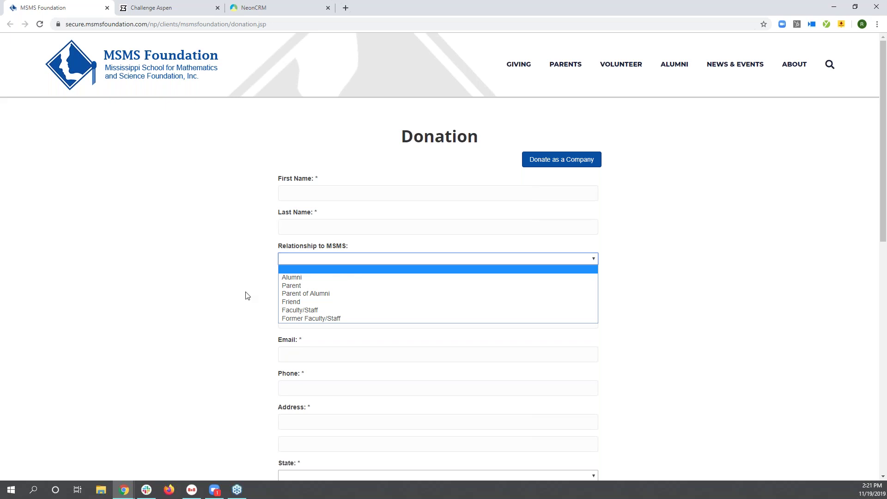
pyautogui.click(217, 313)
# Examine the Fund choices on the MSMS Foundation donation form without selecting one
pyautogui.scroll(-7, 235, 329)
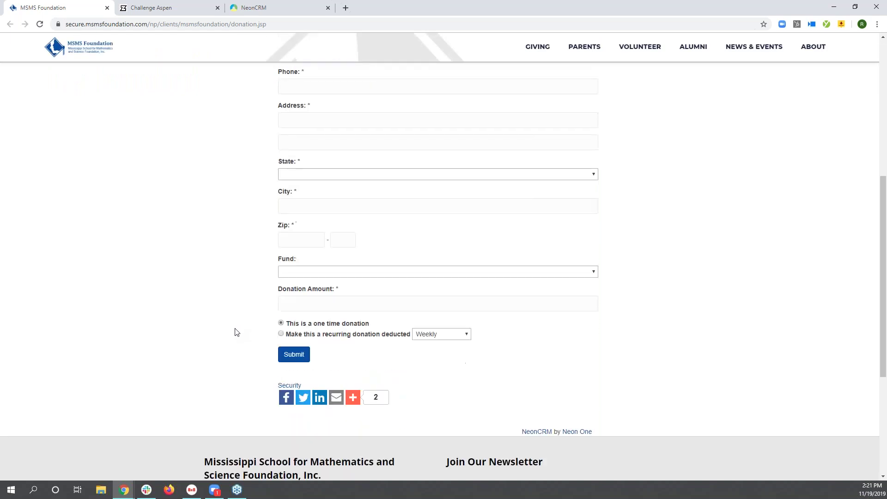
pyautogui.click(363, 250)
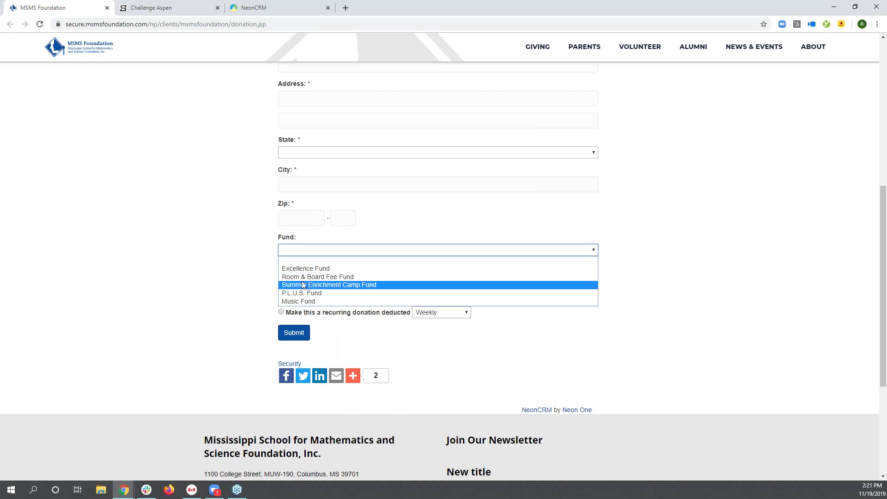
pyautogui.click(233, 280)
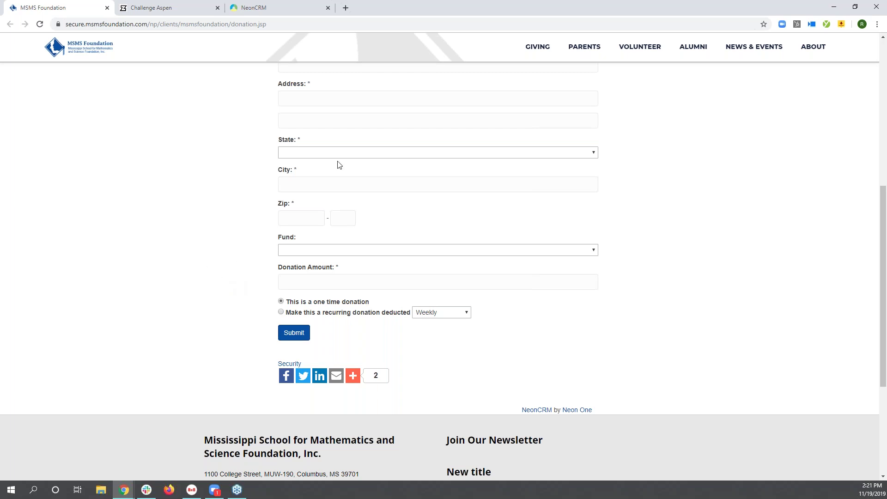
# Switch back to NeonCRM, leave the donor account, and open the list of workflows
pyautogui.click(279, 17)
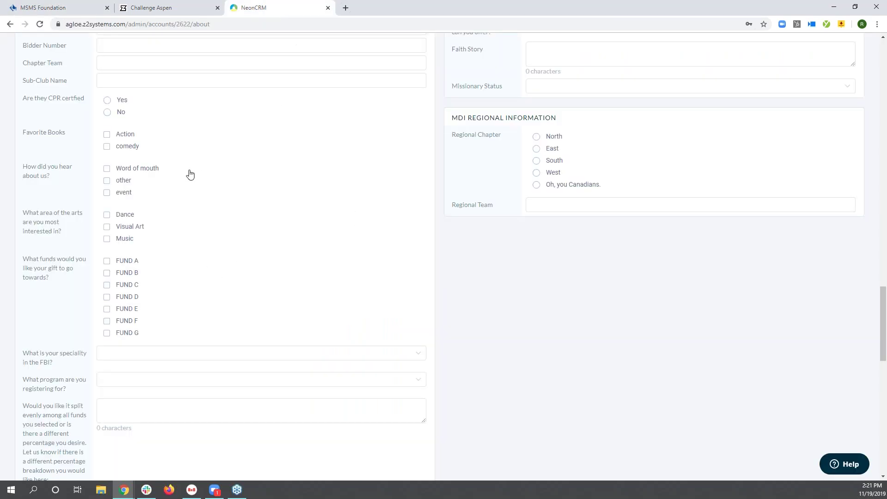
pyautogui.scroll(3, 443, 254)
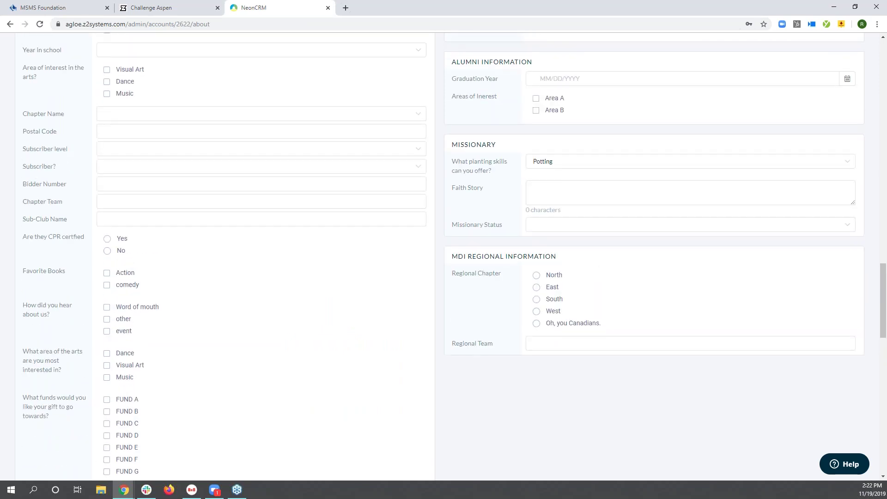
pyautogui.scroll(15, 803, 240)
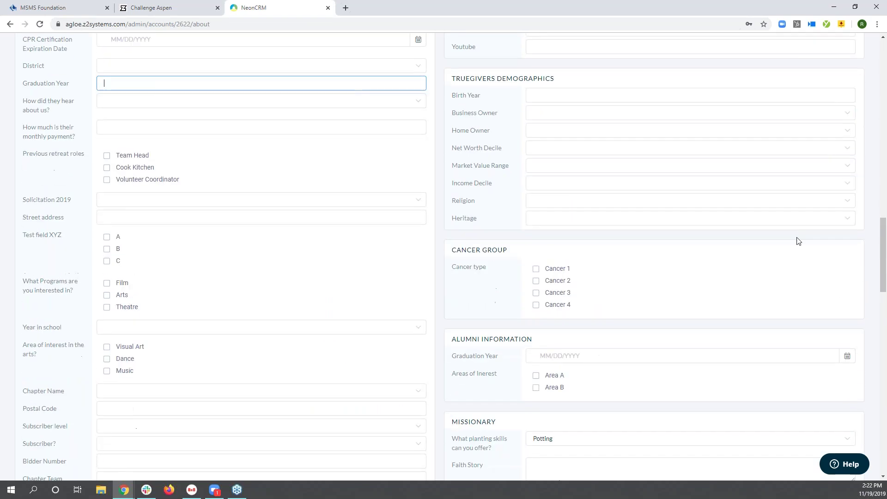
pyautogui.scroll(6, 803, 241)
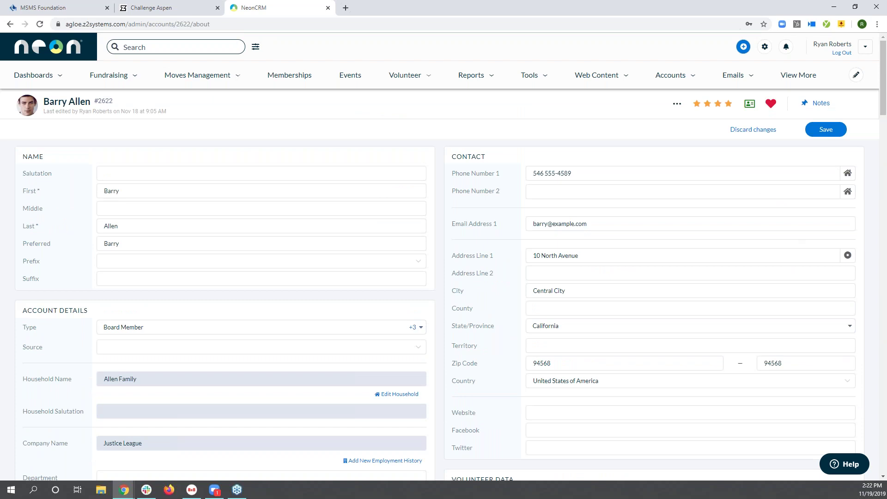
pyautogui.click(544, 79)
pyautogui.click(559, 168)
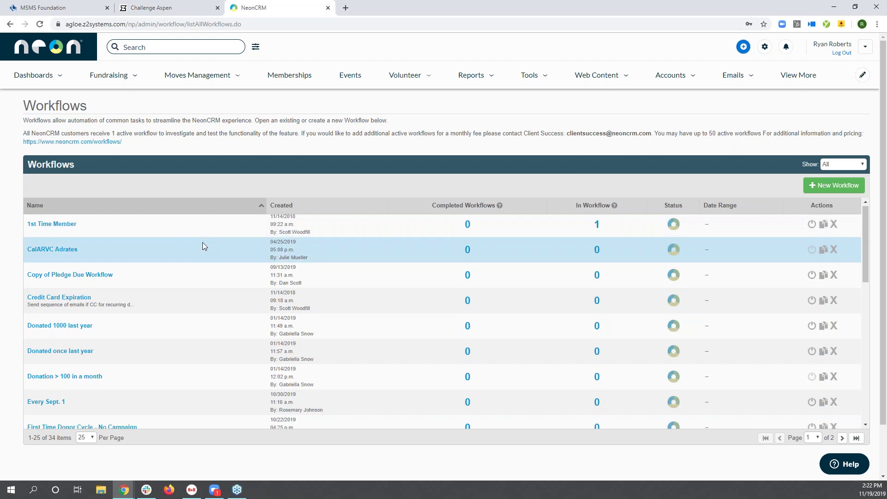
# Open the Major Donor Trigger - SAVE workflow and examine its trigger and chain of actions
pyautogui.scroll(-1, 202, 242)
pyautogui.scroll(-3, 201, 249)
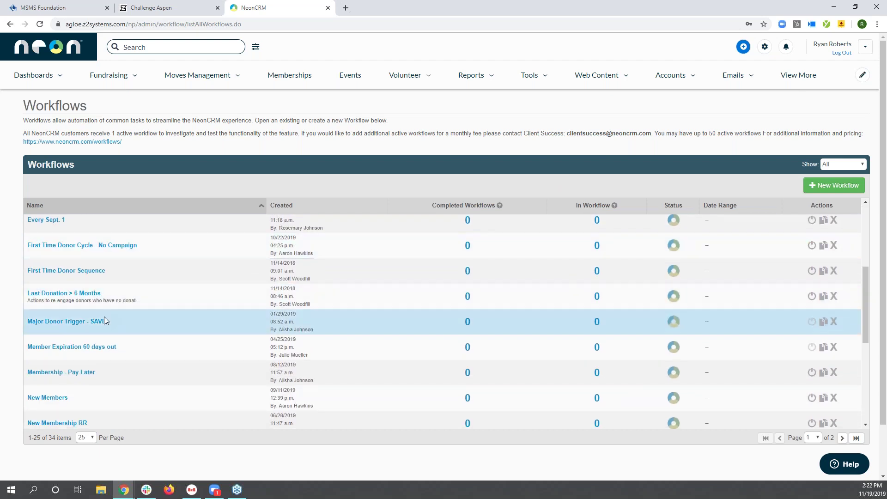
pyautogui.click(102, 326)
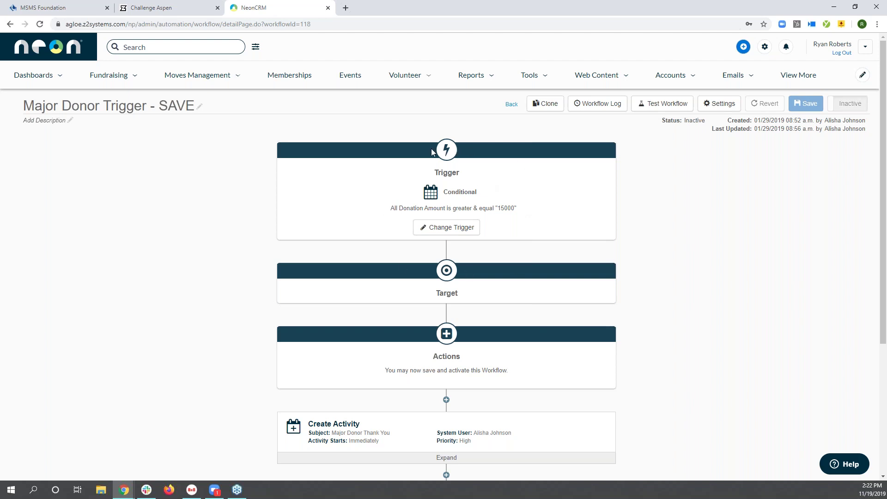
pyautogui.scroll(-3, 429, 168)
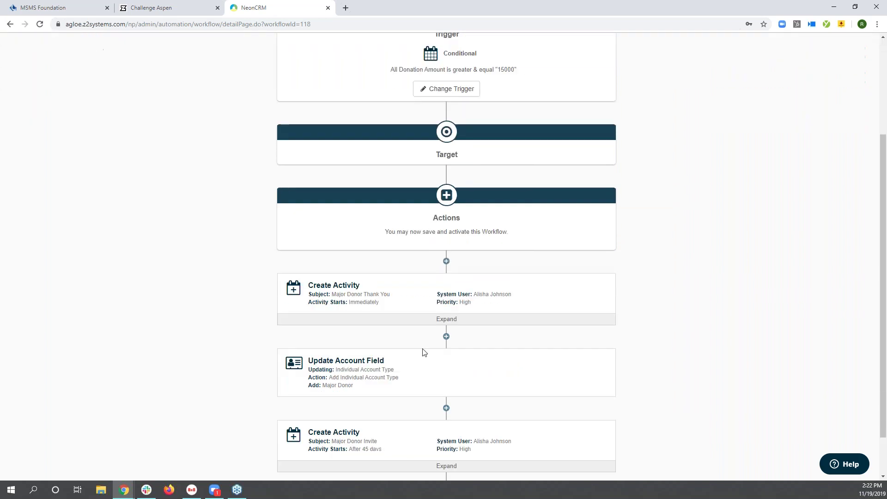
# Examine the settings of the Major Donor Thank You activity and close them without changes
pyautogui.click(419, 292)
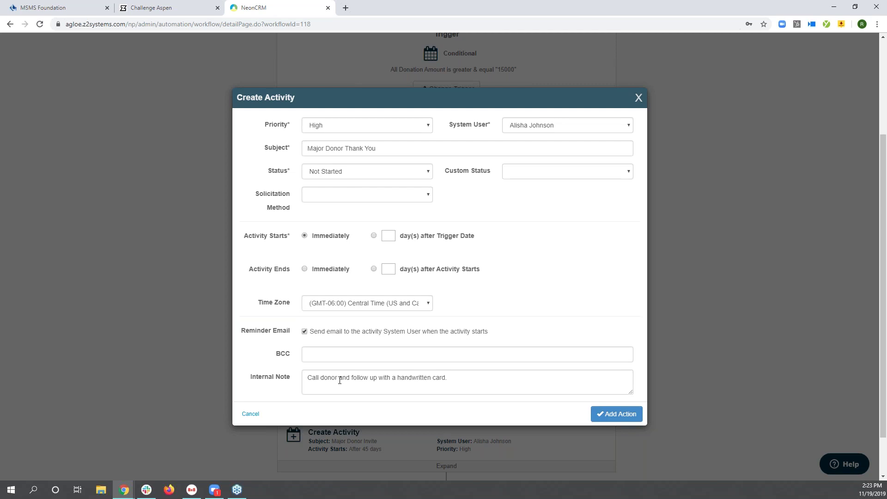
pyautogui.click(639, 98)
pyautogui.scroll(-2, 674, 111)
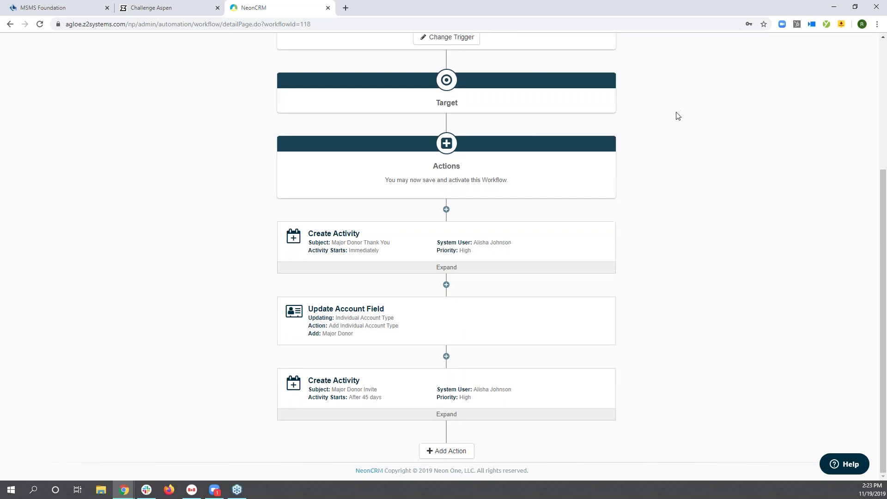
# Examine the Update Account Field action and the Major Donor Invite activity, closing each without changes
pyautogui.click(370, 313)
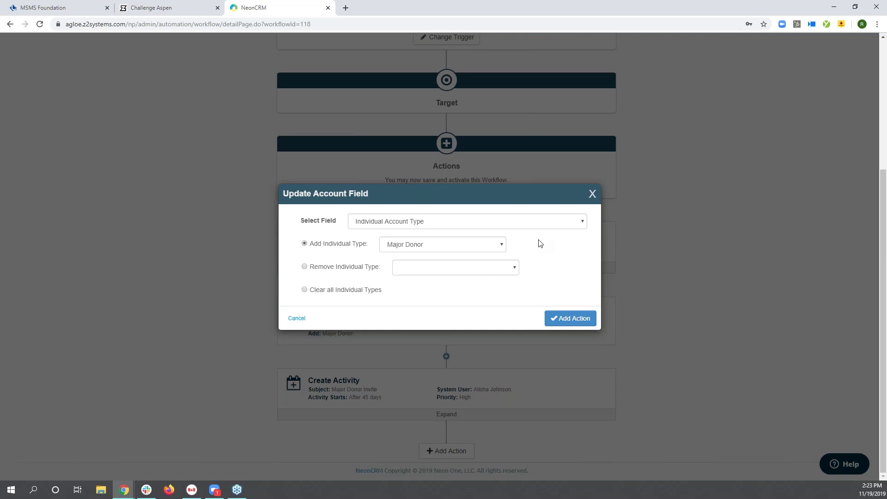
pyautogui.click(592, 193)
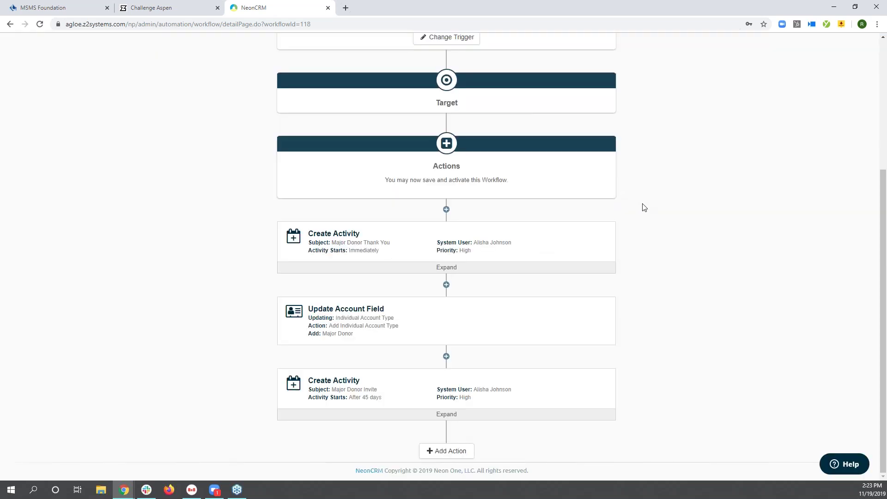
pyautogui.click(403, 395)
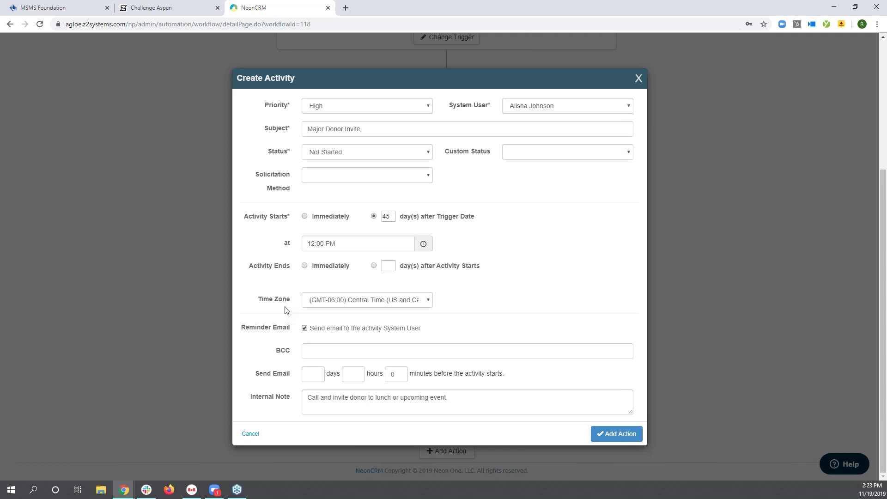
pyautogui.click(638, 78)
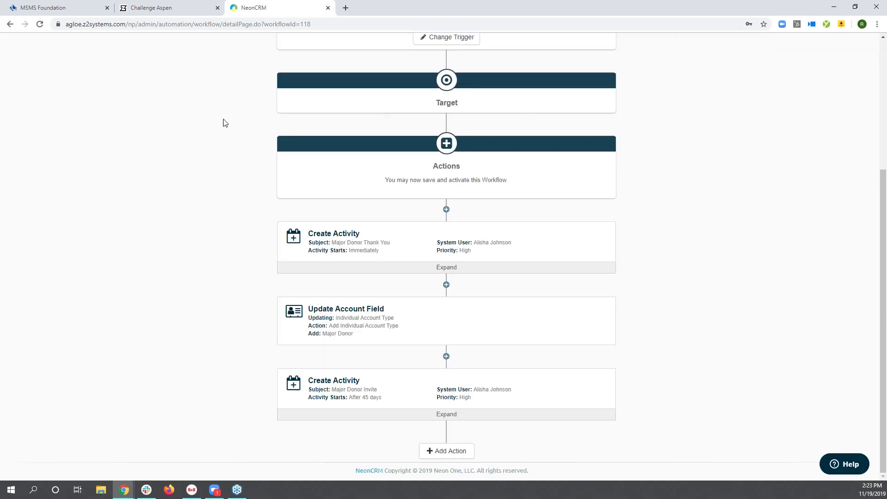
# Return to the workflow list and open Pledge Due Workflow-Don't Erase
pyautogui.scroll(4, 82, 72)
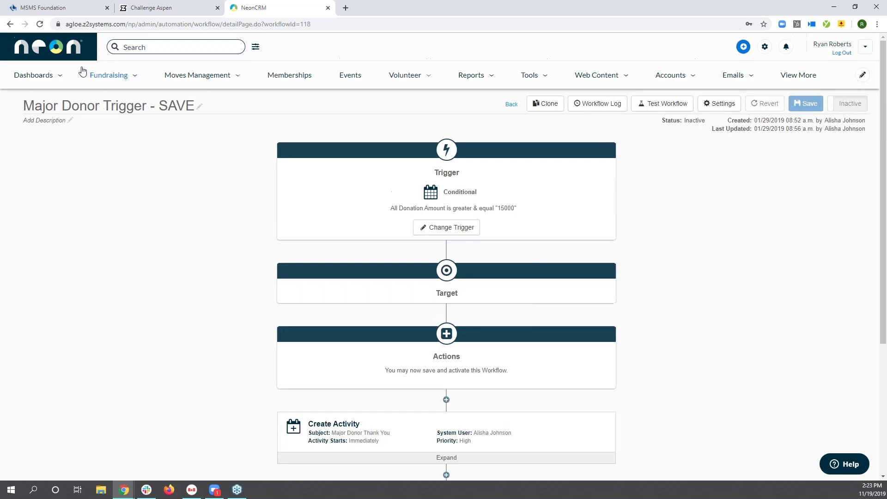
pyautogui.click(9, 24)
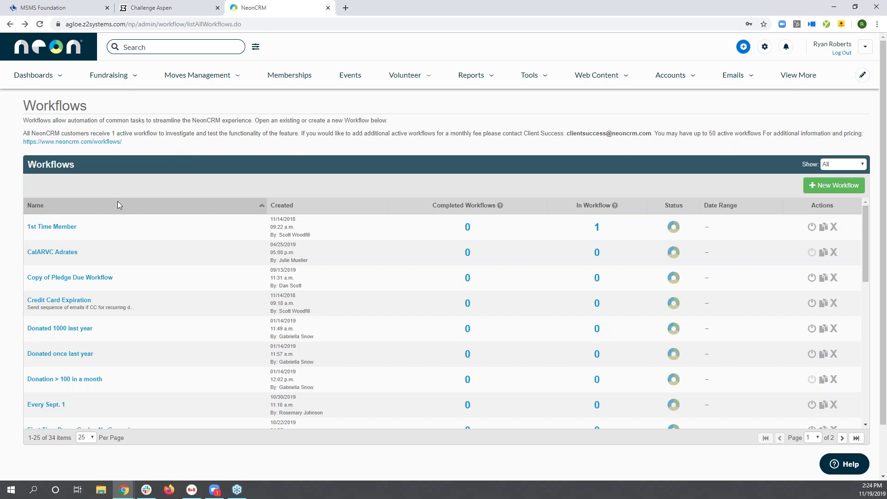
pyautogui.scroll(-3, 121, 224)
pyautogui.scroll(-3, 122, 226)
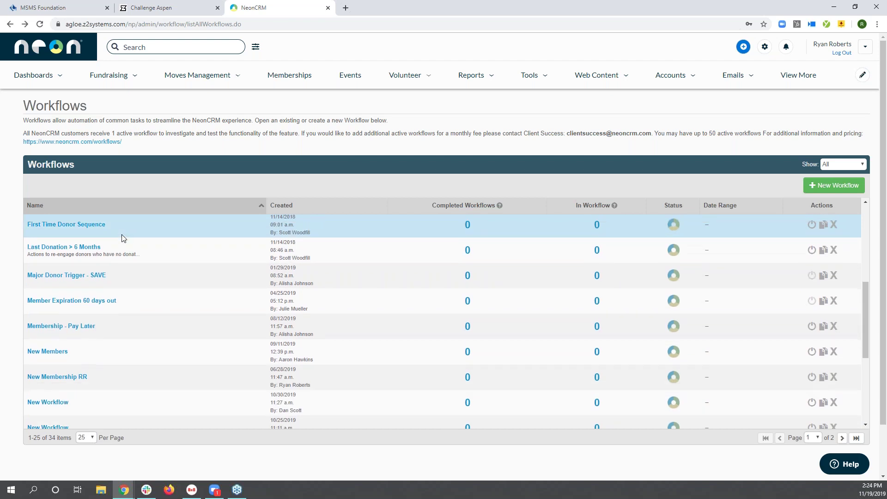
pyautogui.scroll(-3, 123, 238)
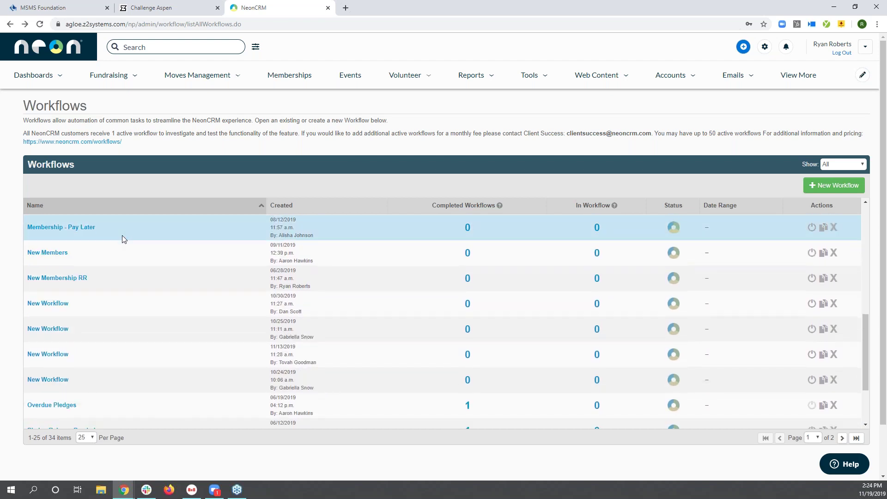
pyautogui.scroll(-3, 122, 237)
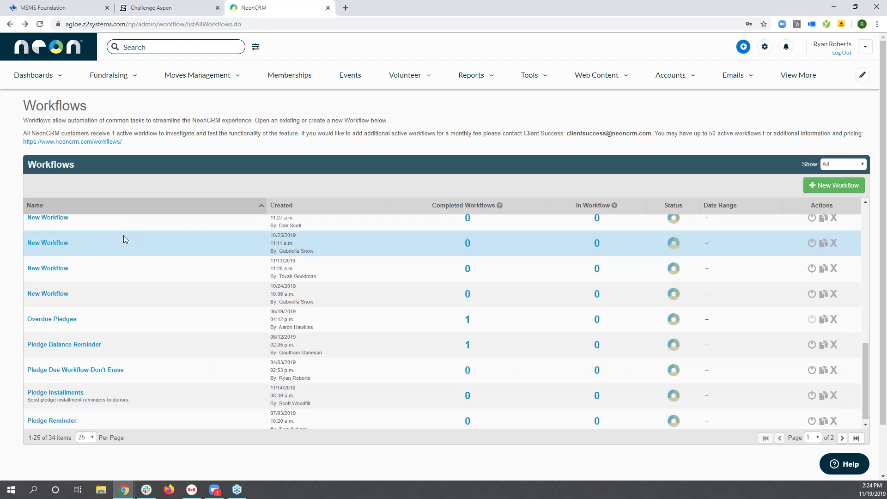
pyautogui.click(76, 370)
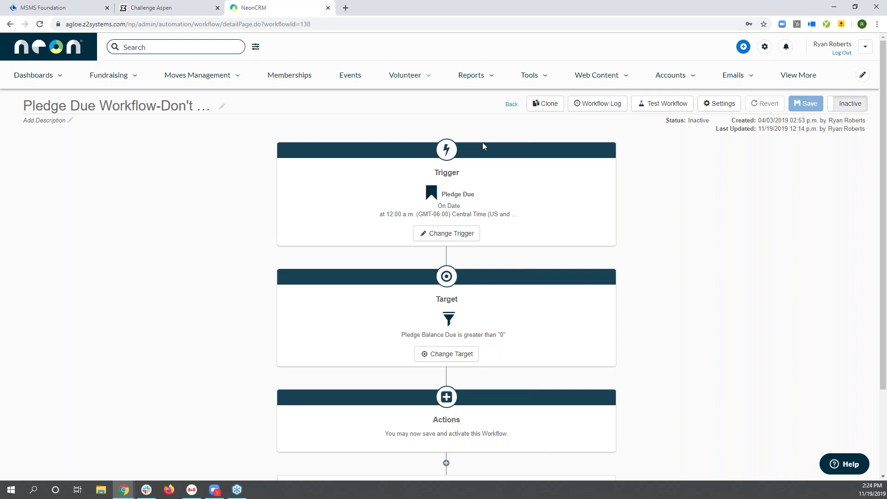
# Review the pledge workflow's trigger and target, and open its Pledge Coming Due external email action
pyautogui.scroll(-2, 467, 185)
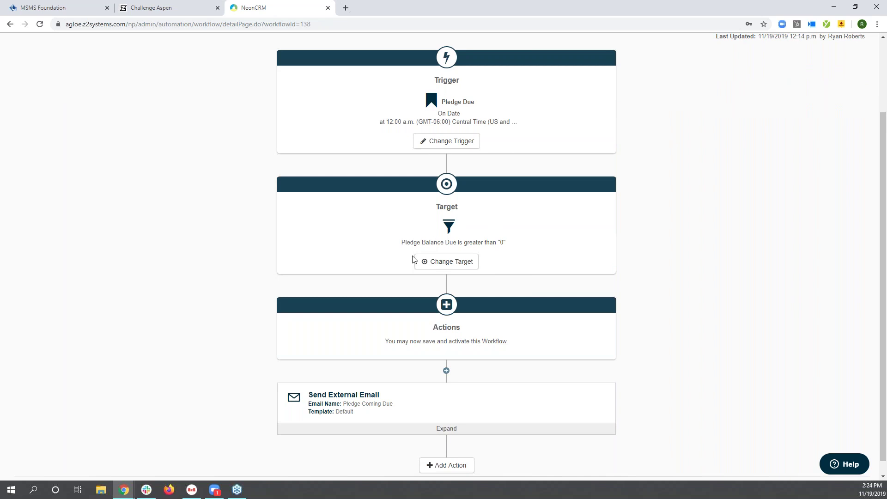
pyautogui.scroll(-1, 351, 314)
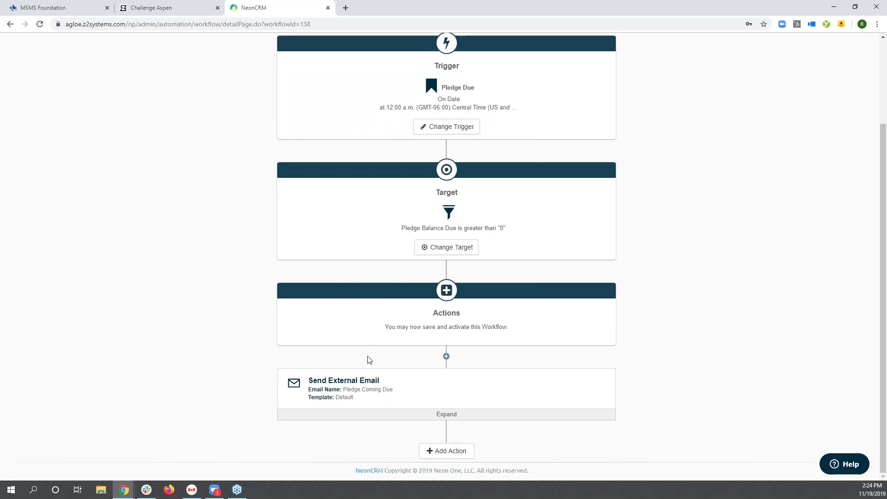
pyautogui.click(349, 395)
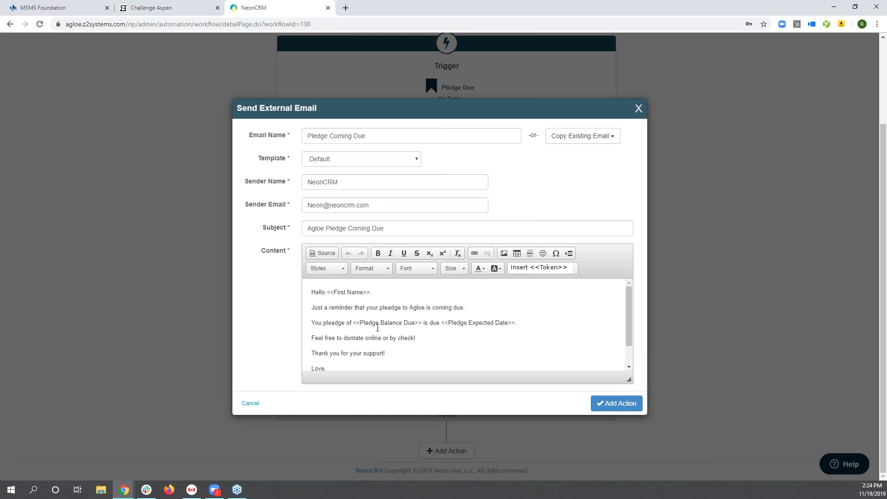
# Browse the tokens available for the email content, read the rest of the message, and close the email without changes
pyautogui.click(539, 271)
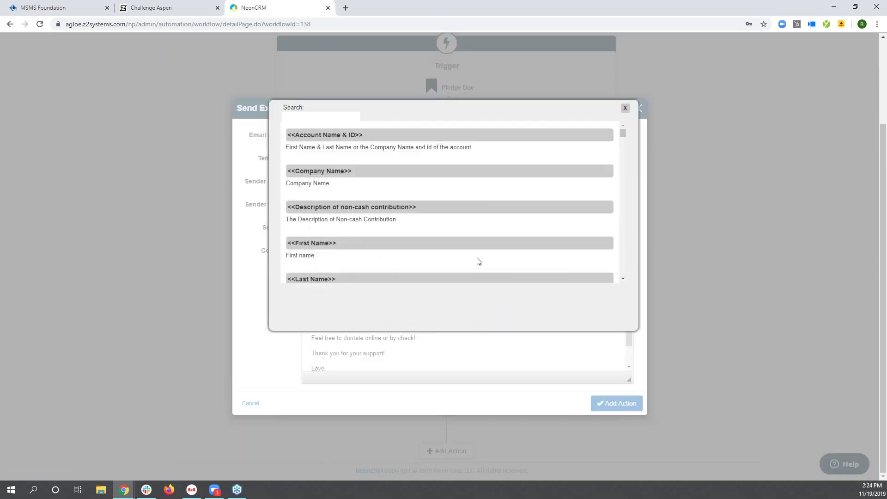
pyautogui.scroll(-5, 477, 259)
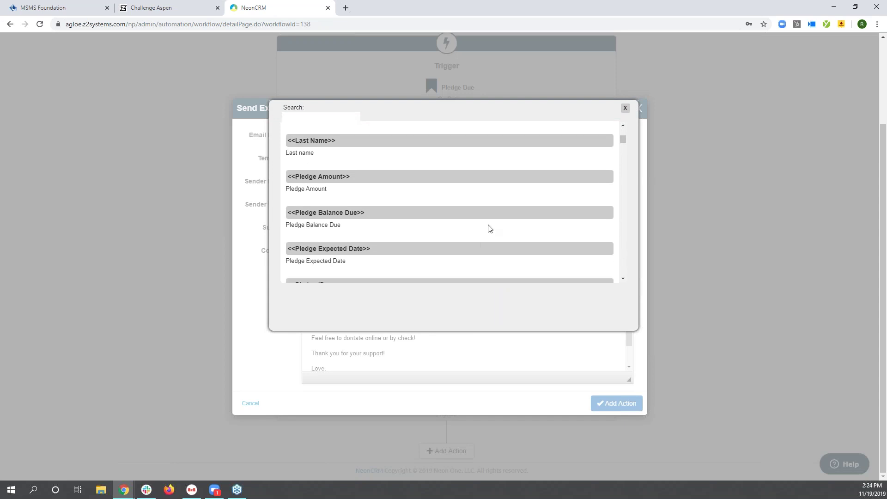
pyautogui.scroll(-1, 488, 228)
pyautogui.click(626, 109)
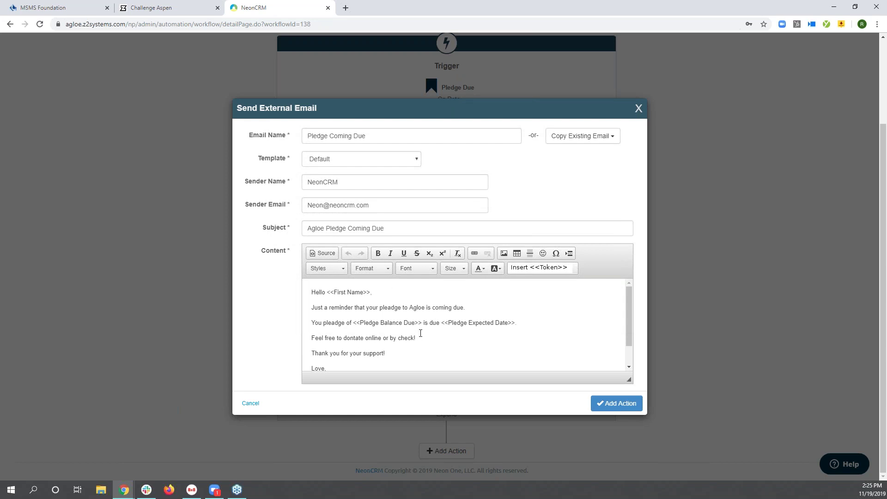
pyautogui.scroll(-1, 427, 320)
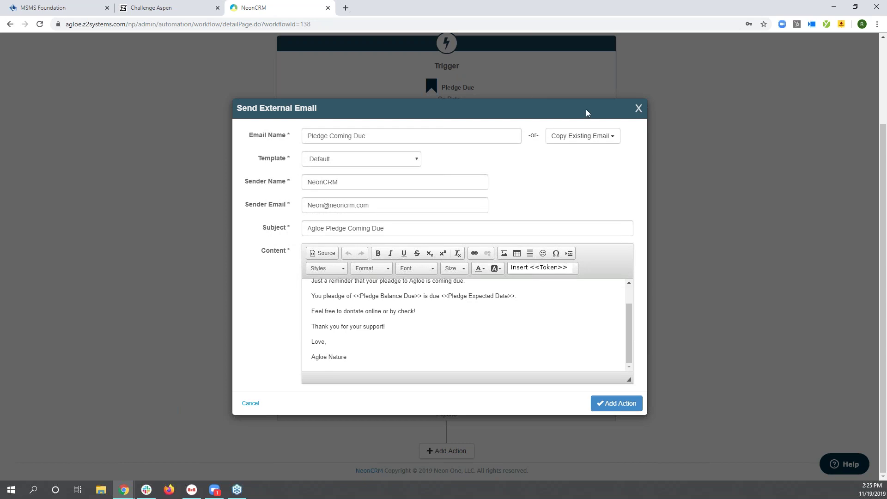
pyautogui.click(638, 109)
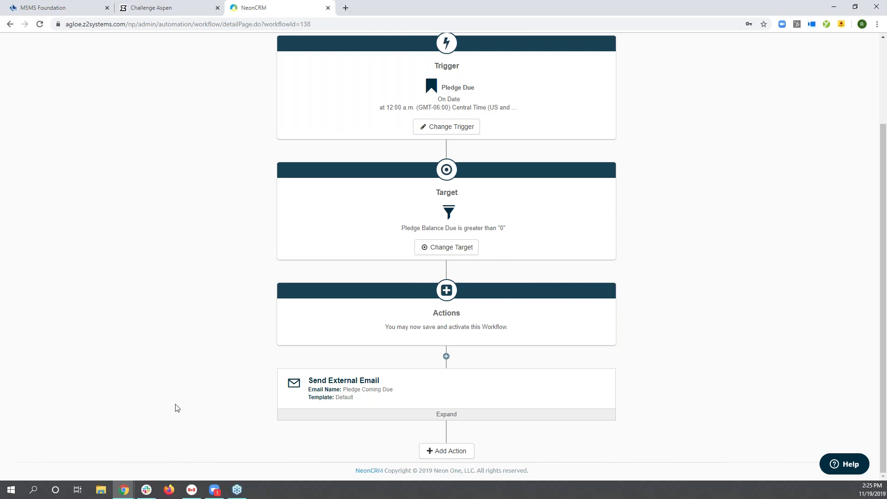
# Leave the pledge workflow and open the New Report page
pyautogui.scroll(3, 176, 404)
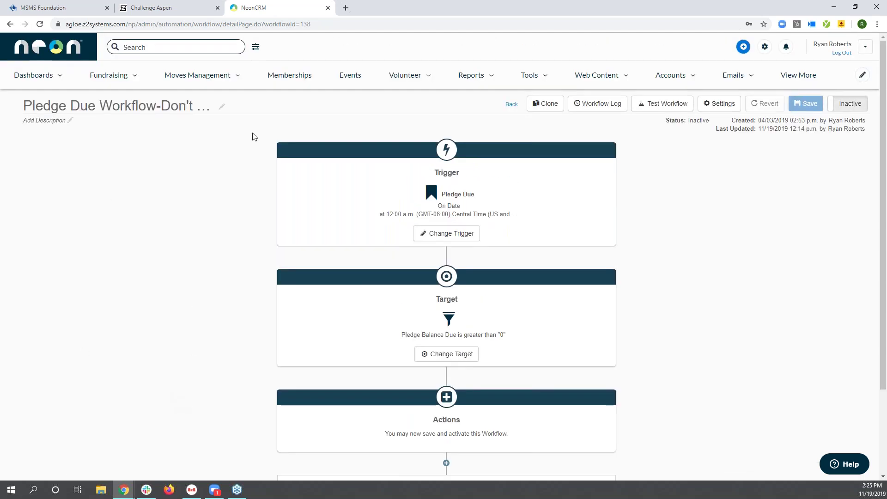
pyautogui.click(498, 80)
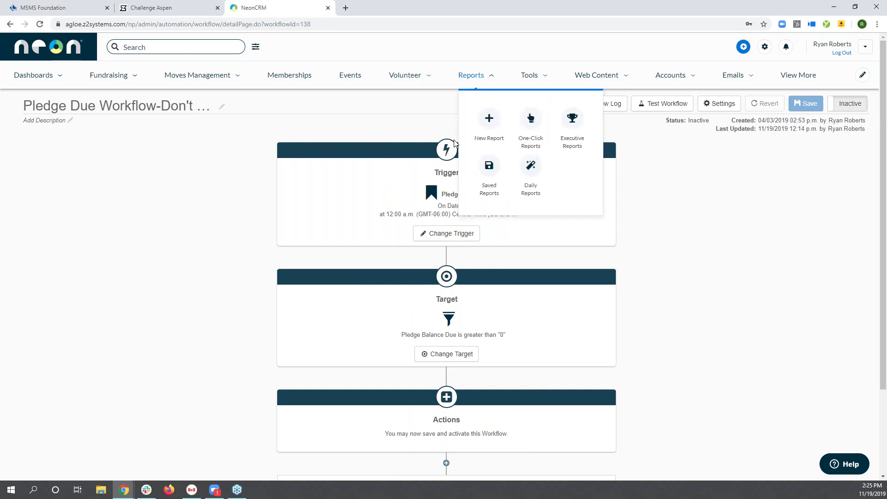
pyautogui.click(490, 121)
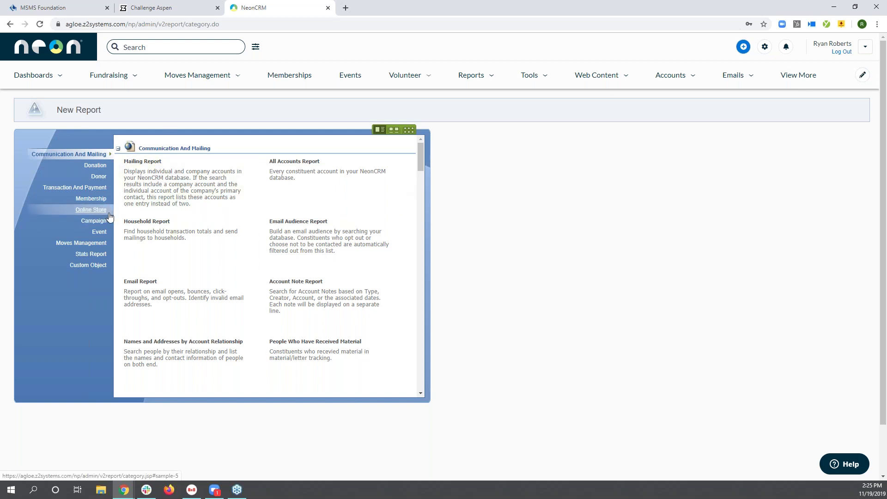
# Browse the available report types from Donation and Donor through Event and Stats Report
pyautogui.click(103, 168)
pyautogui.click(100, 176)
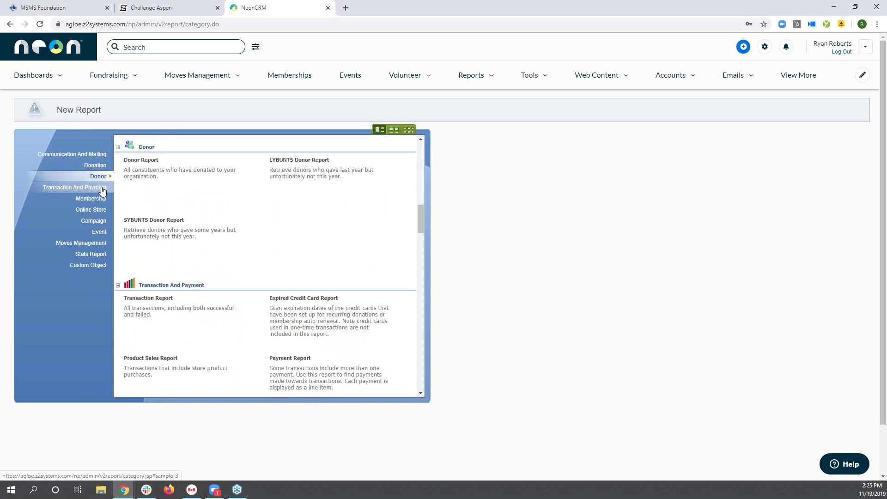
pyautogui.click(102, 189)
pyautogui.click(102, 210)
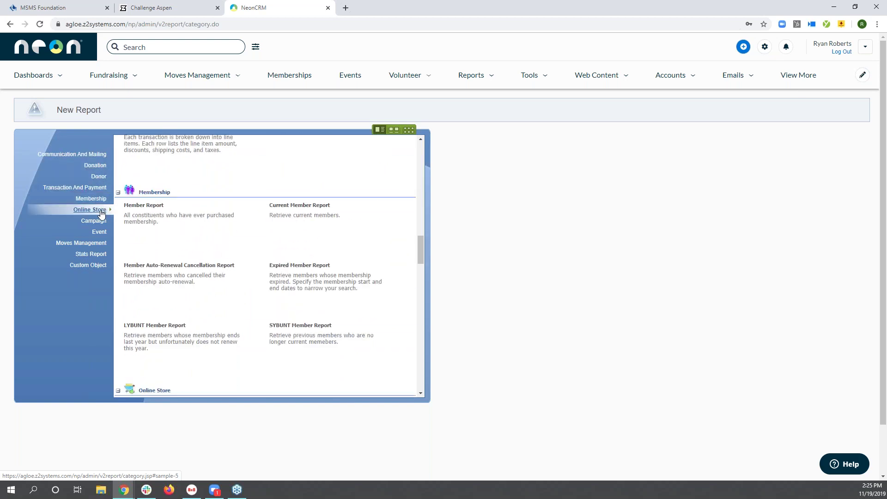
pyautogui.click(101, 221)
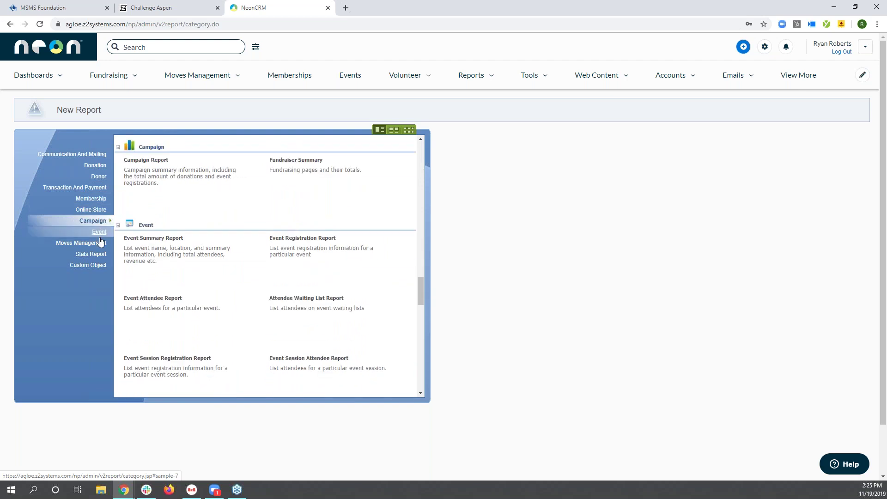
pyautogui.click(99, 232)
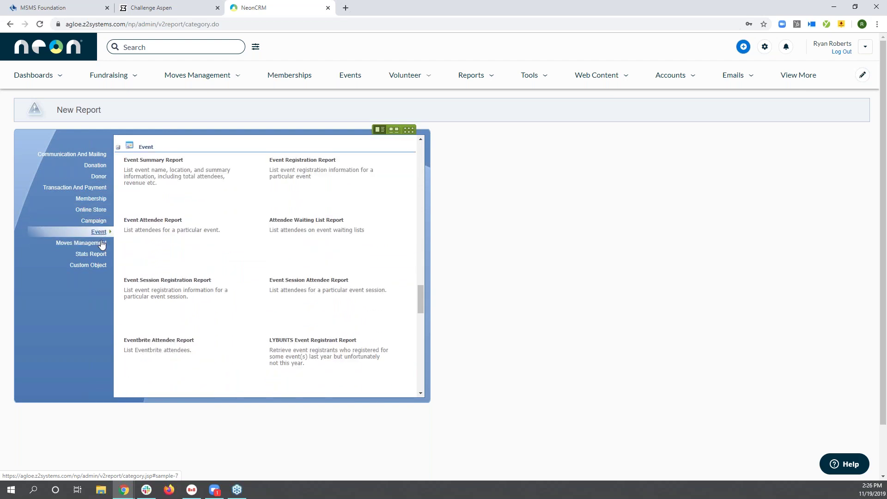
pyautogui.click(99, 254)
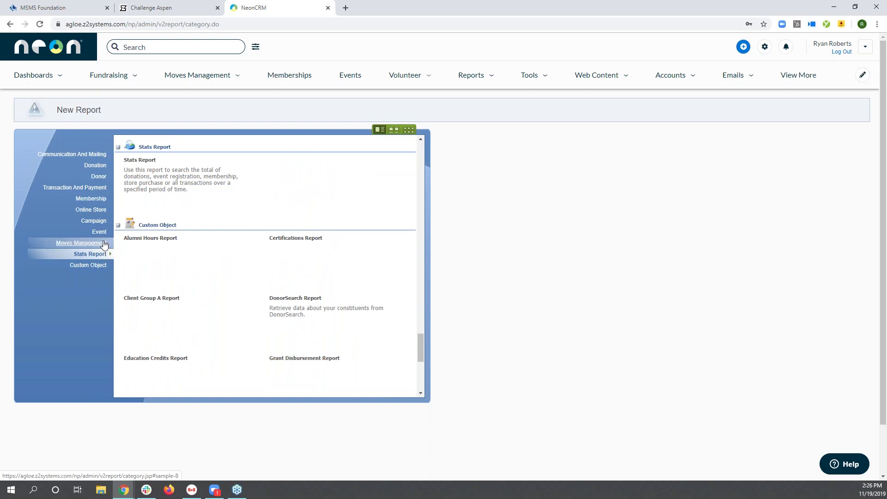
# Open the All Accounts Report from the Communication And Mailing category and bring up its search criteria for editing
pyautogui.click(98, 154)
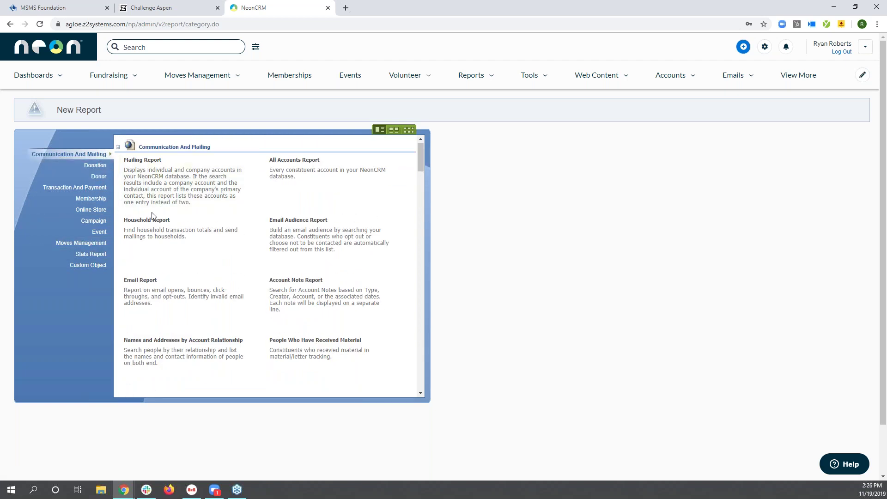
pyautogui.click(304, 167)
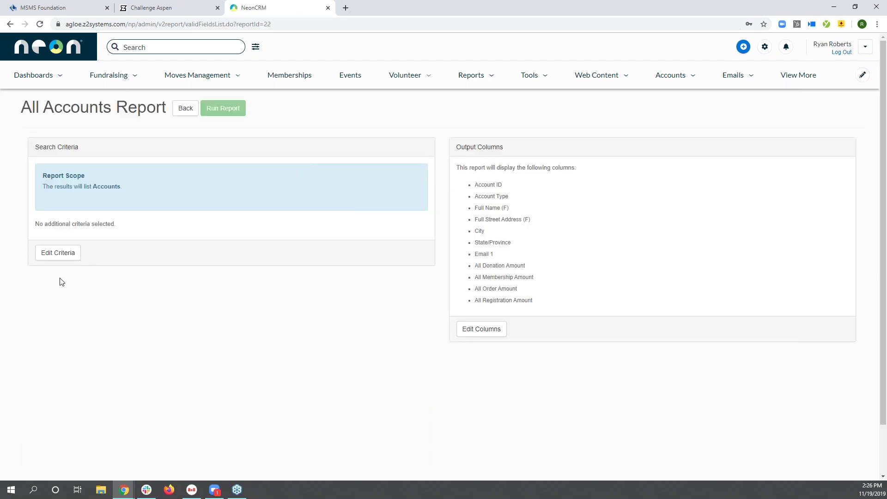
pyautogui.click(67, 260)
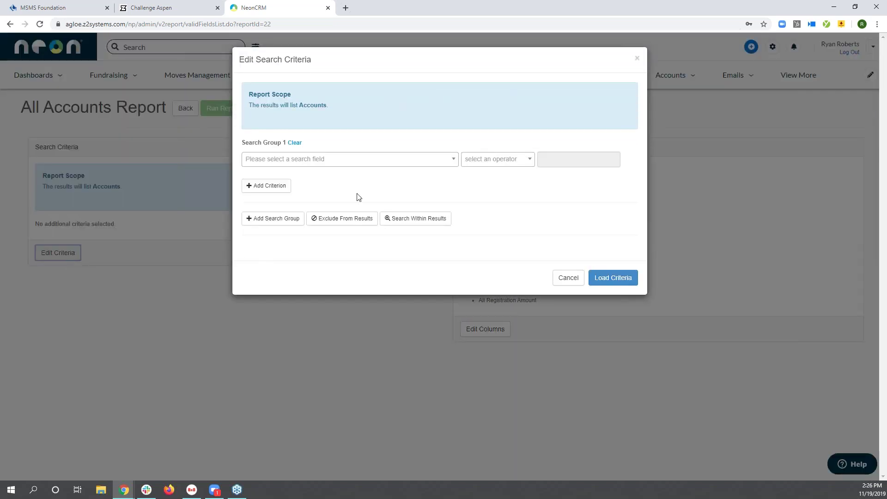
# Set the first search criterion to Individual Type Equal Board Member
pyautogui.click(338, 160)
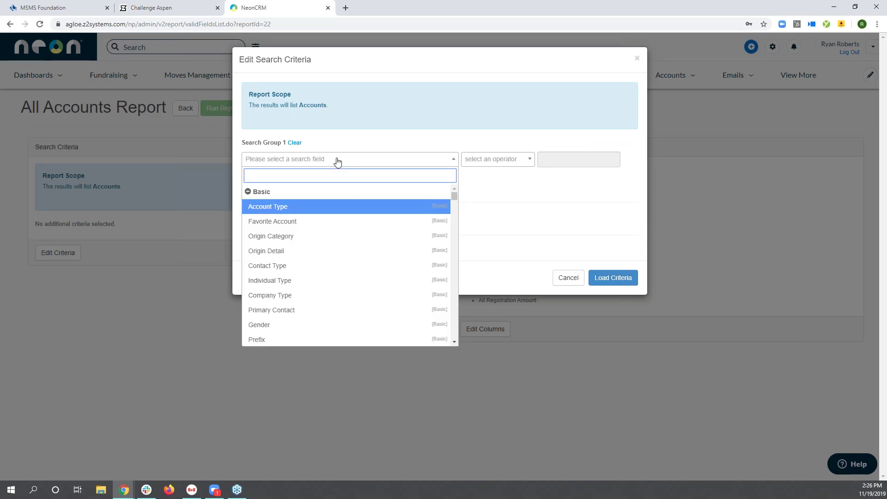
pyautogui.write('individ')
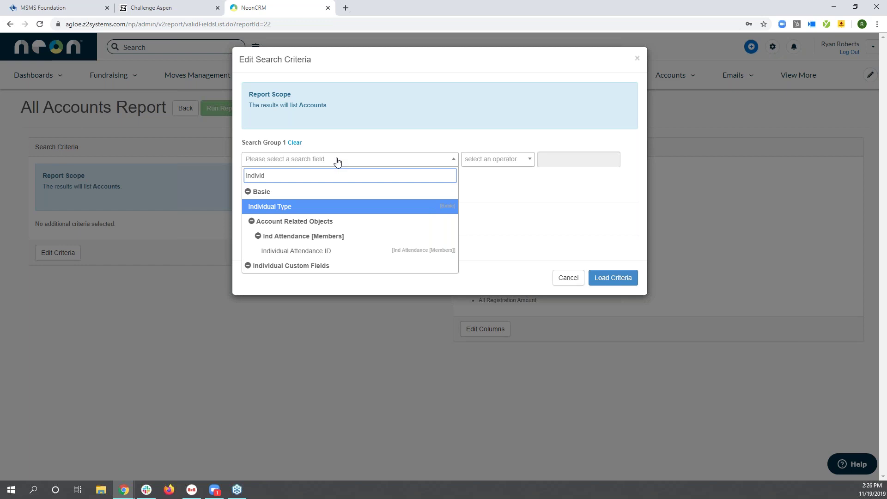
pyautogui.click(386, 208)
pyautogui.click(480, 159)
pyautogui.click(474, 172)
pyautogui.click(575, 161)
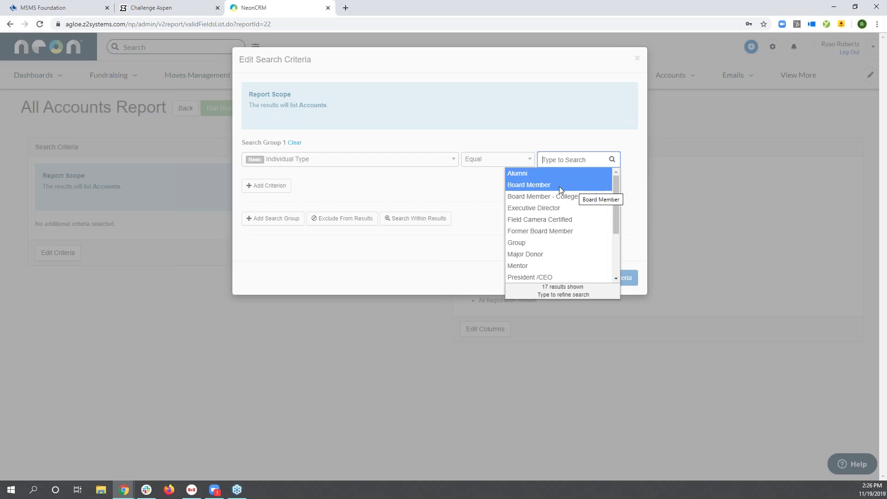
pyautogui.click(560, 187)
# Change the Individual Type criterion to In Range Of with Board Member, Major Donor and VIP selected
pyautogui.click(570, 163)
pyautogui.click(528, 163)
pyautogui.click(527, 162)
pyautogui.click(507, 202)
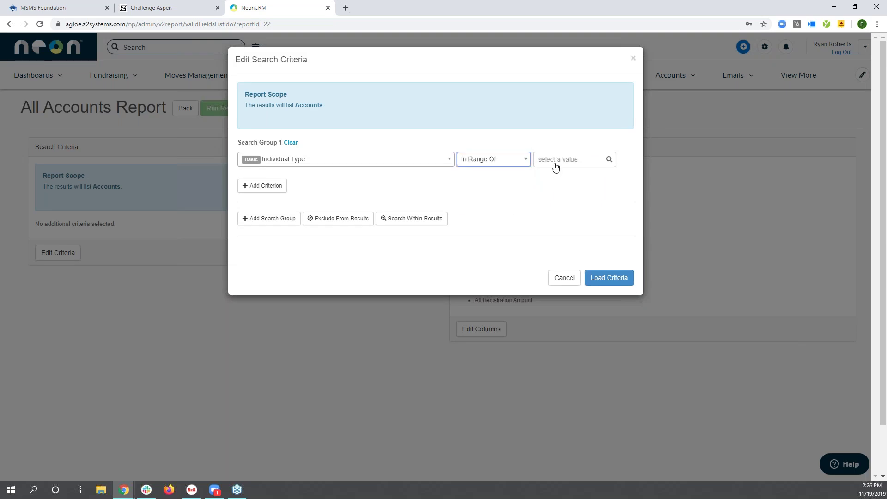
pyautogui.click(555, 167)
pyautogui.click(556, 185)
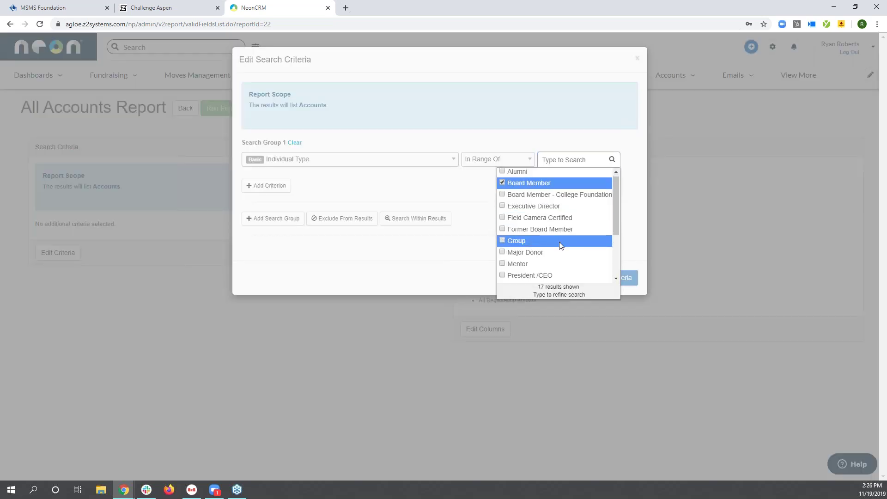
pyautogui.scroll(-1, 560, 240)
pyautogui.click(565, 206)
pyautogui.scroll(-1, 570, 221)
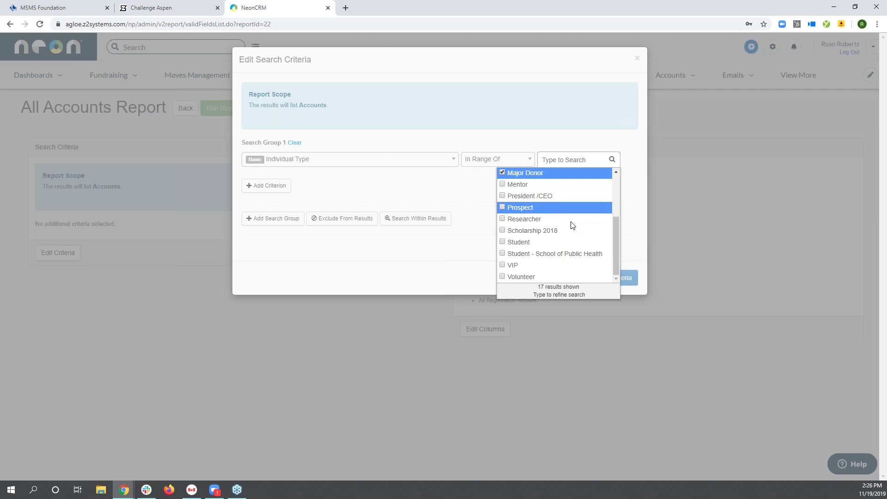
pyautogui.click(547, 264)
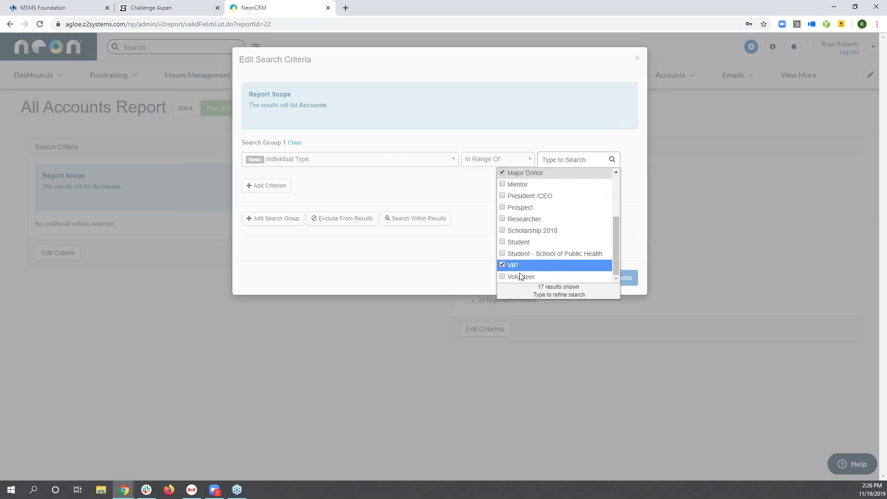
pyautogui.click(476, 259)
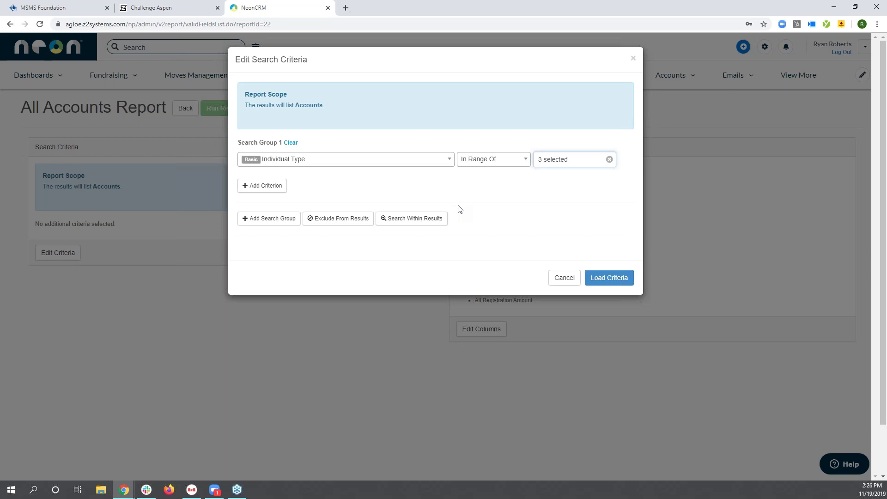
# Add a second criterion requiring All Donation Amount to be Greater Than 5000
pyautogui.click(276, 189)
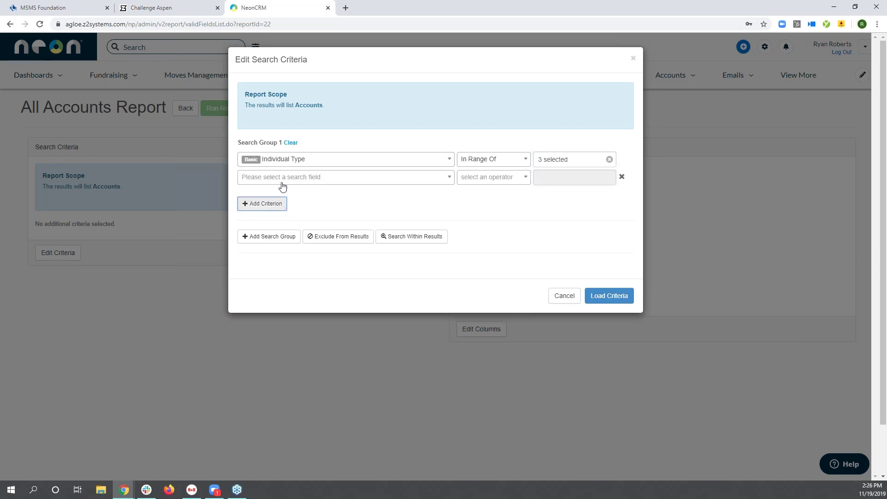
pyautogui.click(282, 180)
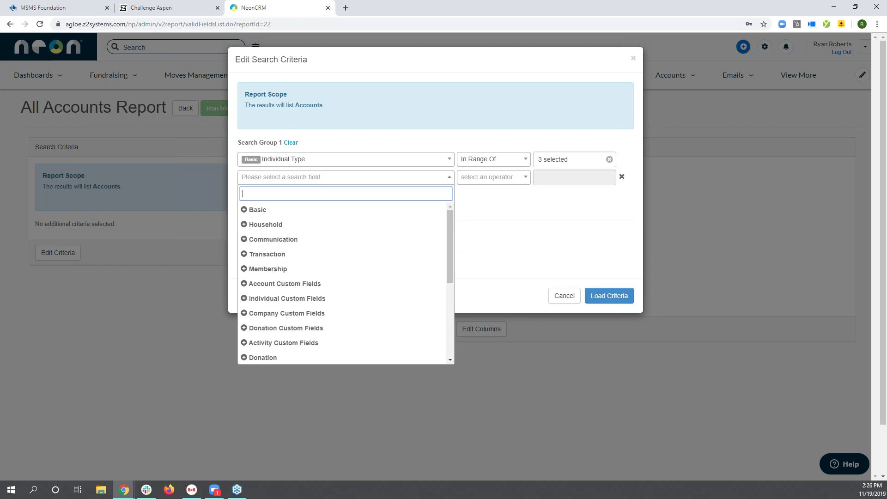
pyautogui.write('all ')
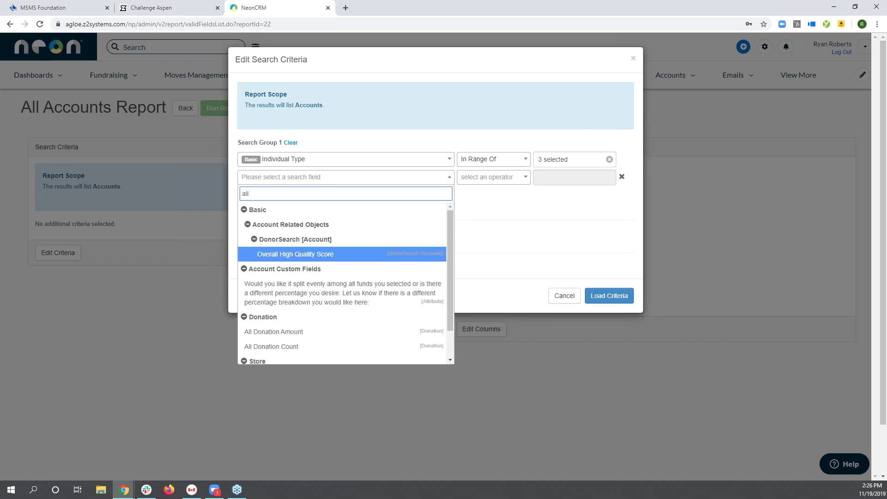
pyautogui.write('d')
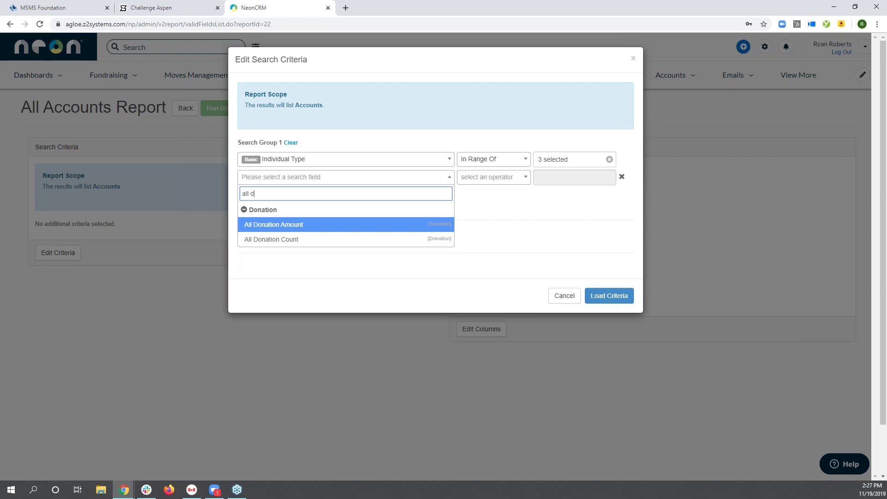
pyautogui.click(334, 226)
pyautogui.click(480, 178)
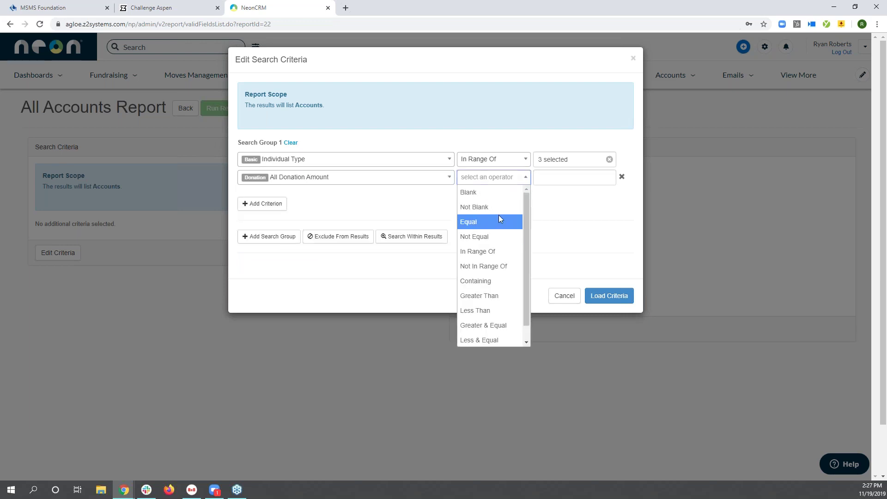
pyautogui.click(503, 296)
pyautogui.click(566, 178)
pyautogui.write('500')
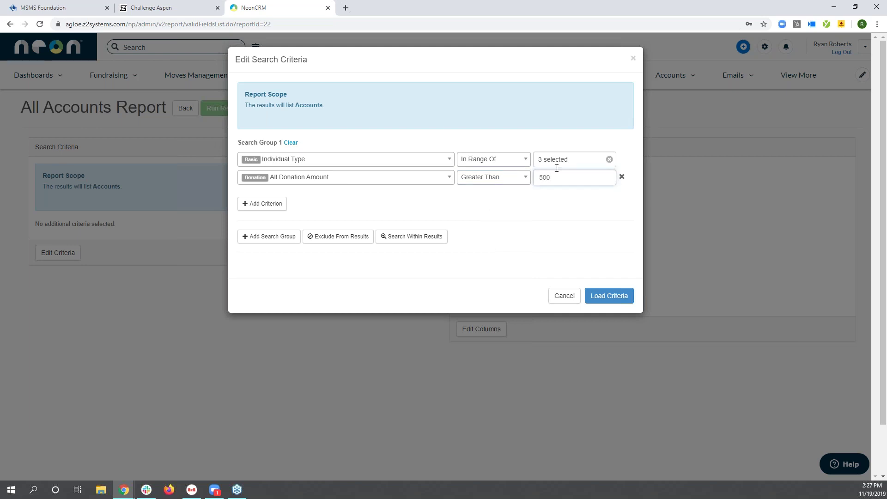
pyautogui.write('0')
pyautogui.click(519, 229)
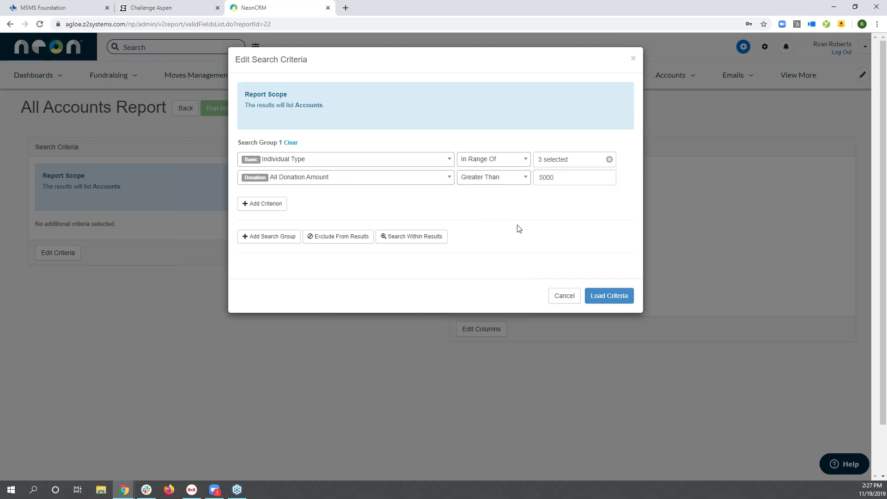
pyautogui.click(271, 203)
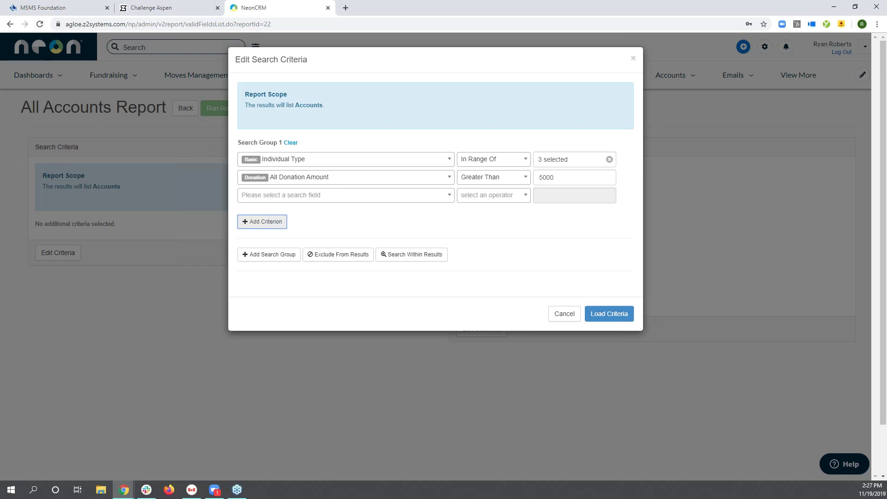
pyautogui.click(288, 199)
pyautogui.write('event')
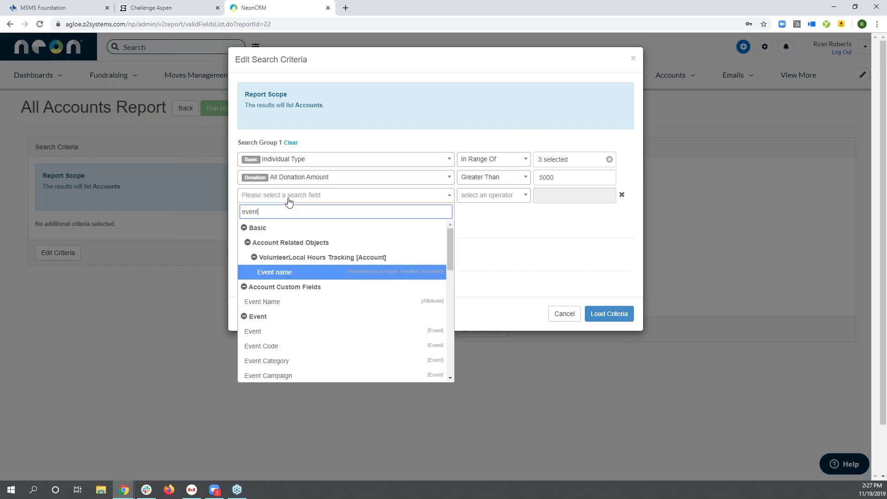
pyautogui.click(316, 301)
pyautogui.click(489, 197)
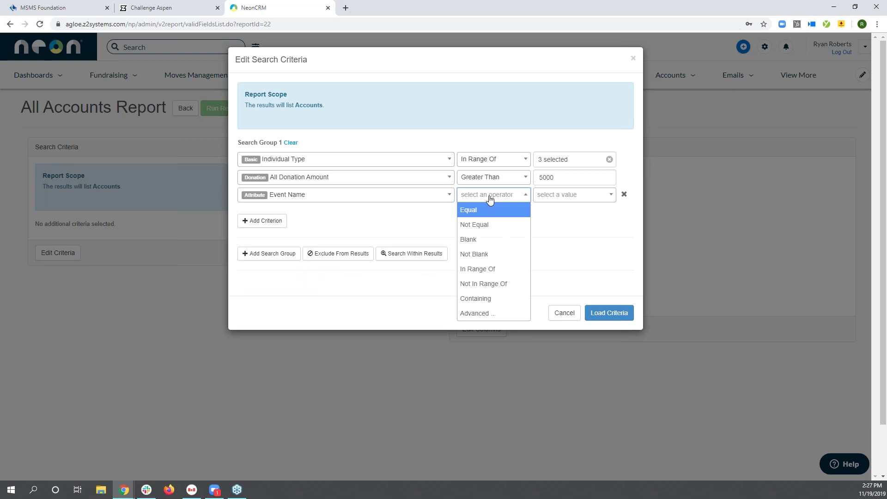
pyautogui.click(512, 269)
pyautogui.click(569, 202)
pyautogui.click(553, 214)
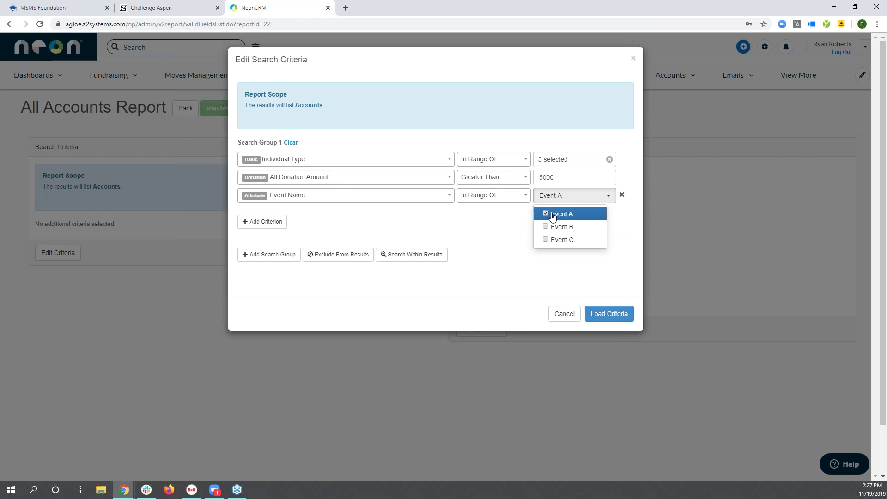
pyautogui.click(448, 199)
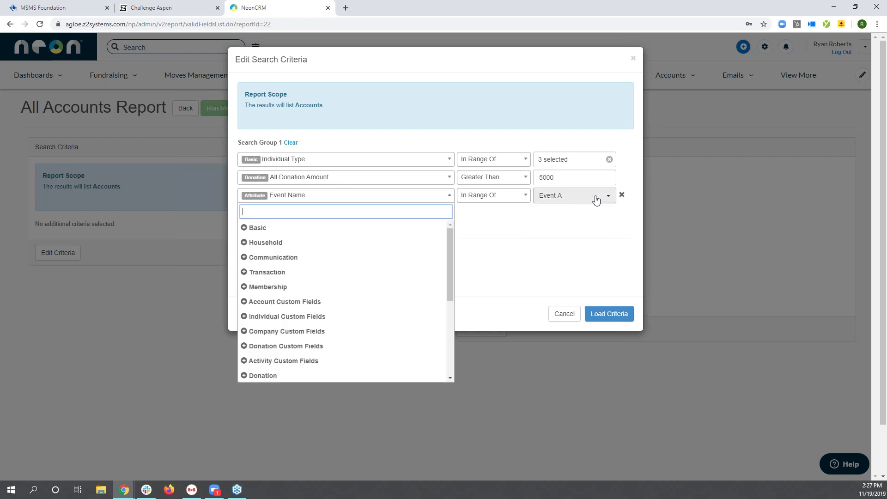
pyautogui.click(622, 195)
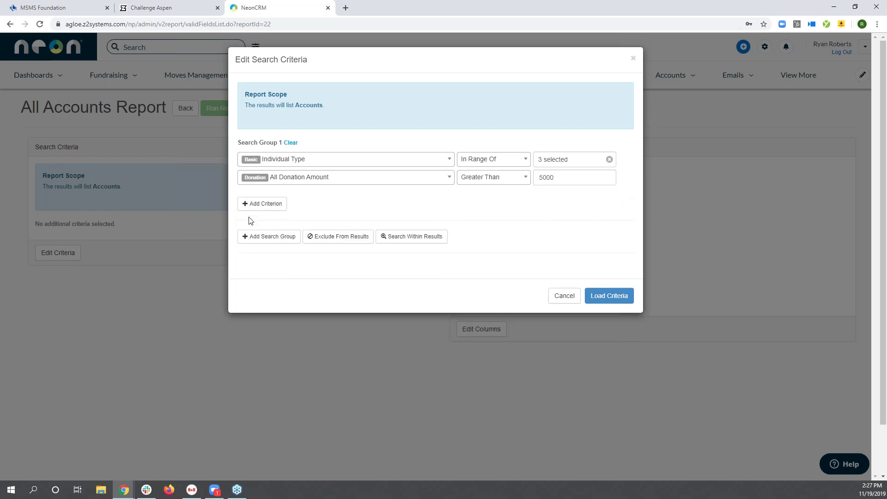
# Add a "What is your favorite owl?" criterion In Range Of four owls, including Barn Owl and Horned Owl, and load the criteria
pyautogui.click(270, 204)
pyautogui.click(271, 199)
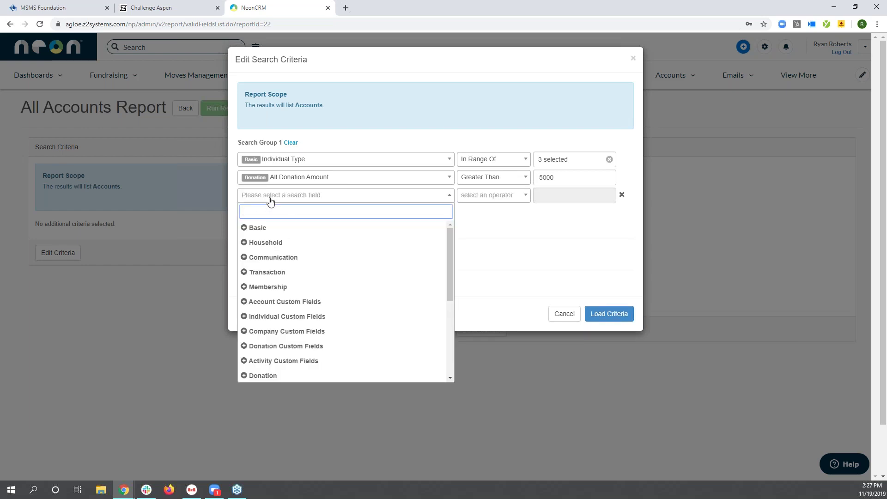
pyautogui.write('favori')
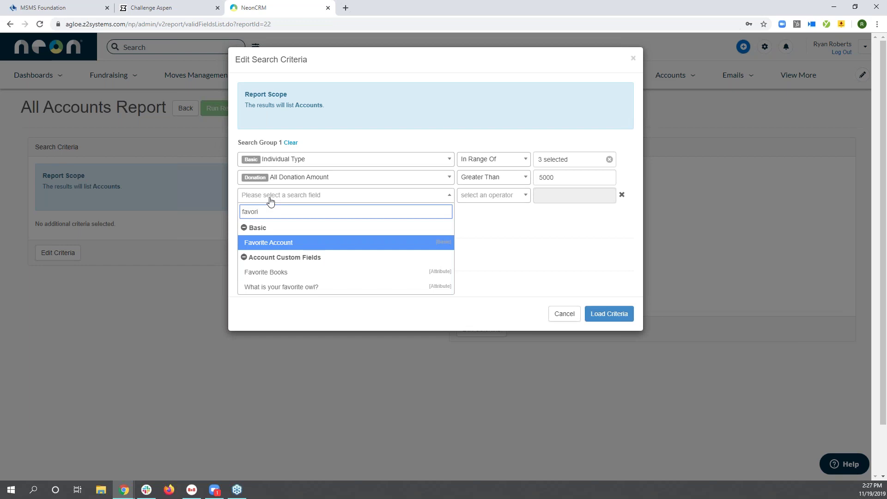
pyautogui.click(358, 288)
pyautogui.click(503, 202)
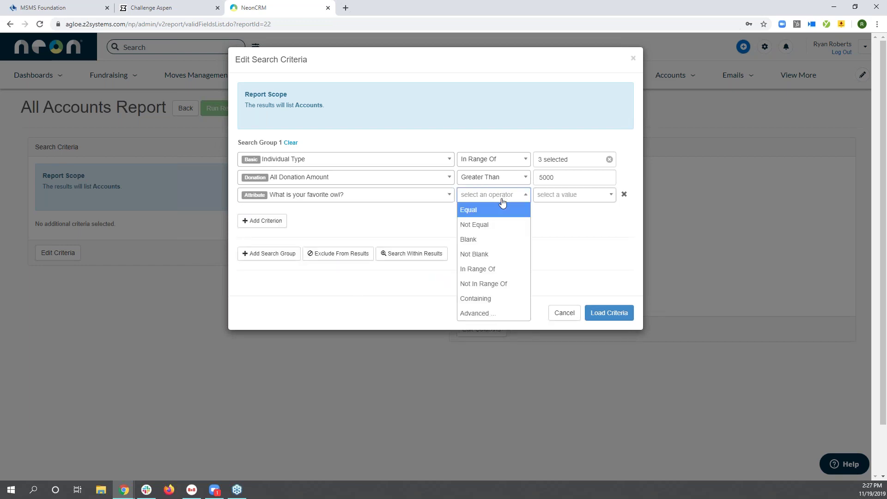
pyautogui.click(503, 269)
pyautogui.click(571, 196)
pyautogui.click(556, 216)
pyautogui.click(555, 227)
pyautogui.click(552, 240)
pyautogui.click(545, 254)
pyautogui.click(612, 238)
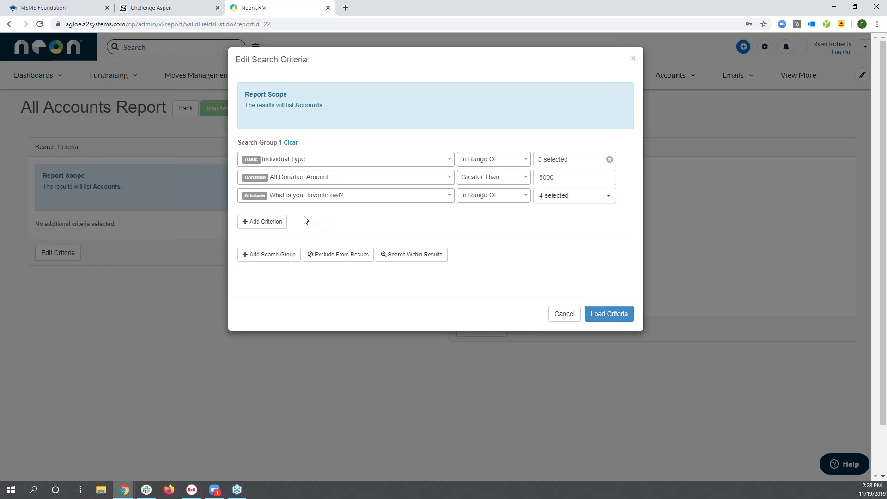
pyautogui.click(595, 316)
# Place Email 1 directly after Full Name (F) in the output columns and add "What is your favorite owl? (C)" beneath it
pyautogui.click(471, 331)
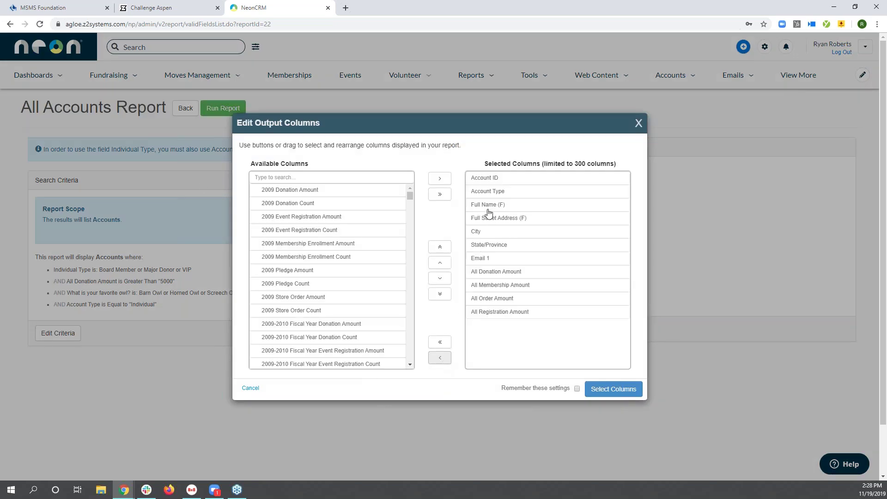
pyautogui.moveTo(504, 259); pyautogui.dragTo(514, 221)
pyautogui.click(350, 177)
pyautogui.write('favo')
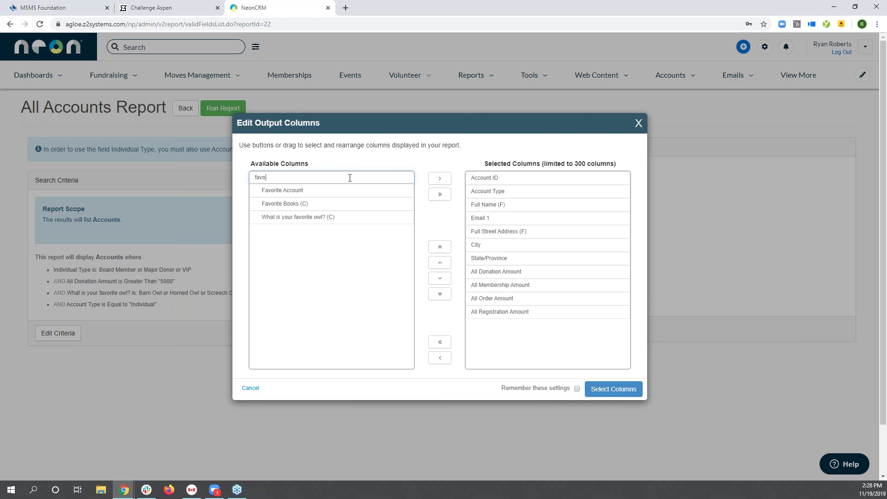
pyautogui.click(329, 218)
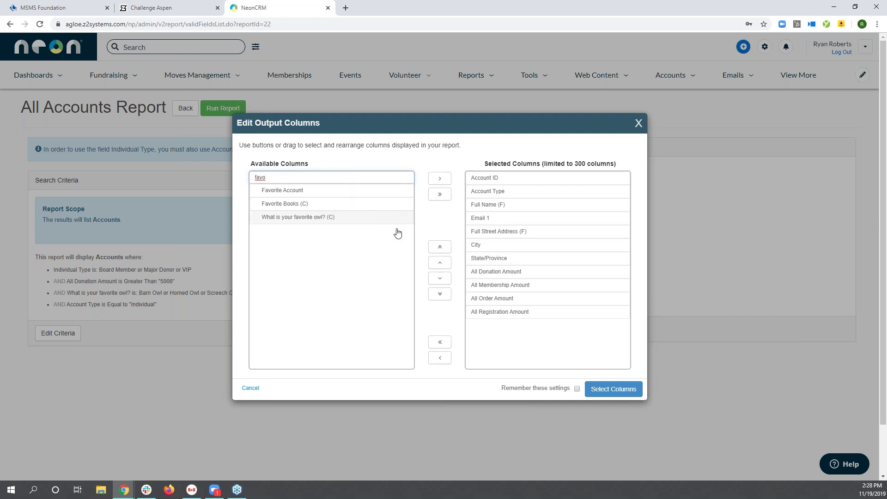
pyautogui.moveTo(443, 222)
pyautogui.mouseDown()
pyautogui.moveTo(375, 218)
pyautogui.moveTo(445, 231)
pyautogui.mouseUp()
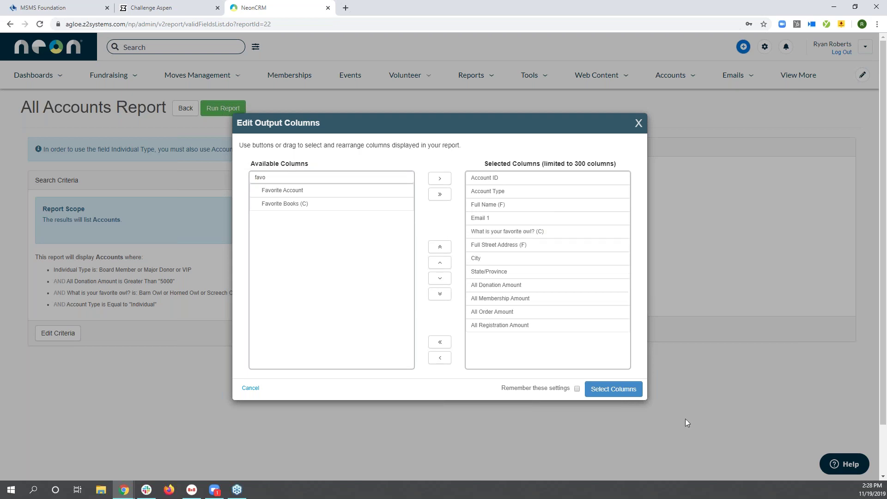
pyautogui.click(615, 390)
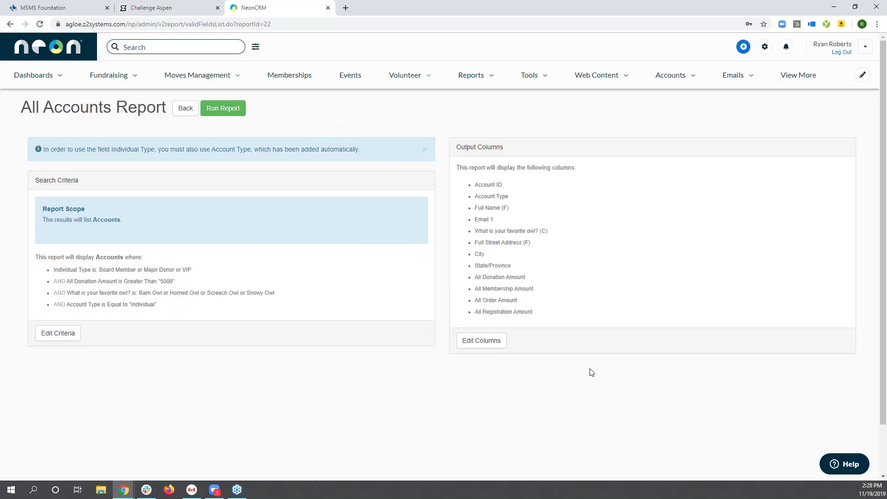
# Run the All Accounts Report and review the listed accounts with their output columns
pyautogui.click(226, 109)
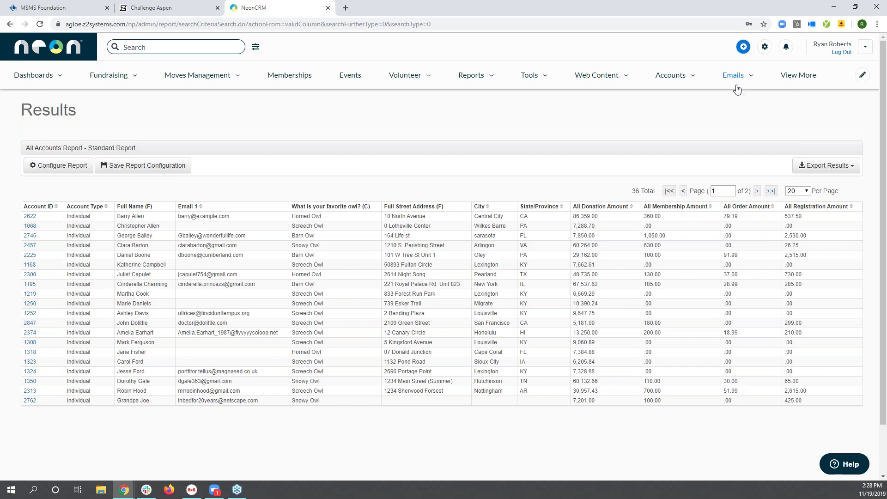
pyautogui.click(752, 79)
pyautogui.scroll(-1, 667, 125)
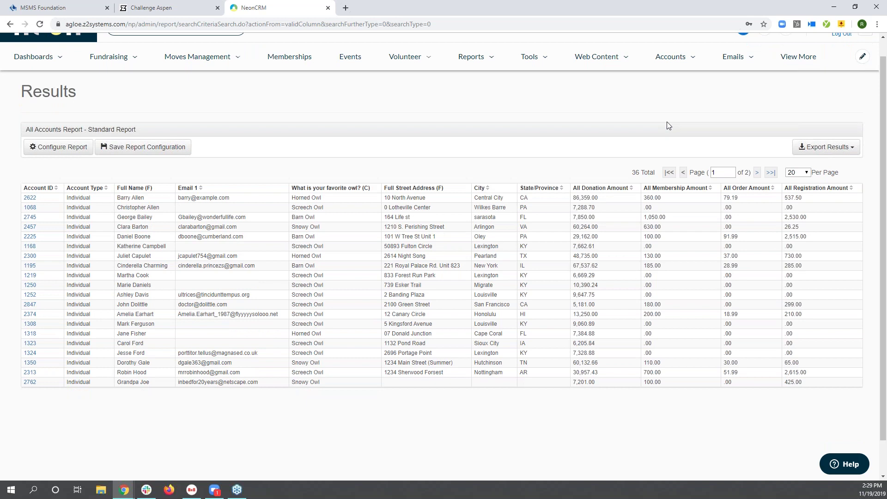
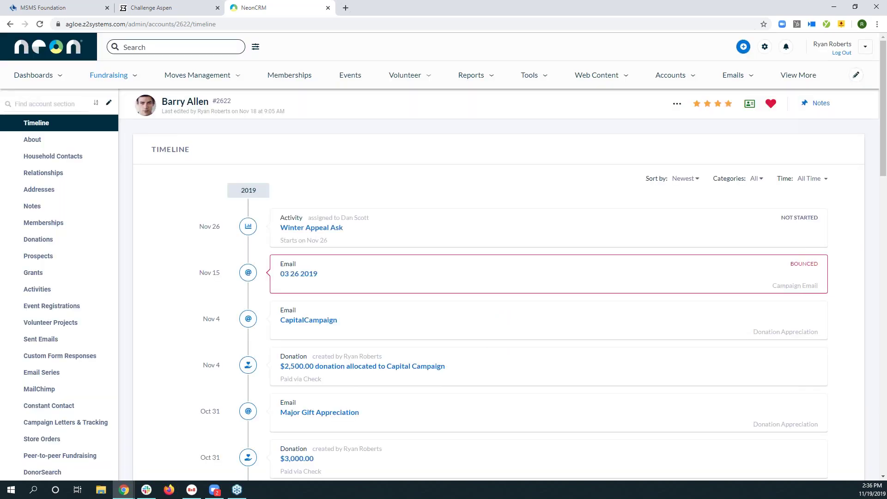
# Examine the donor account's timeline of activities, emails, donations and store orders
pyautogui.scroll(-1, 245, 136)
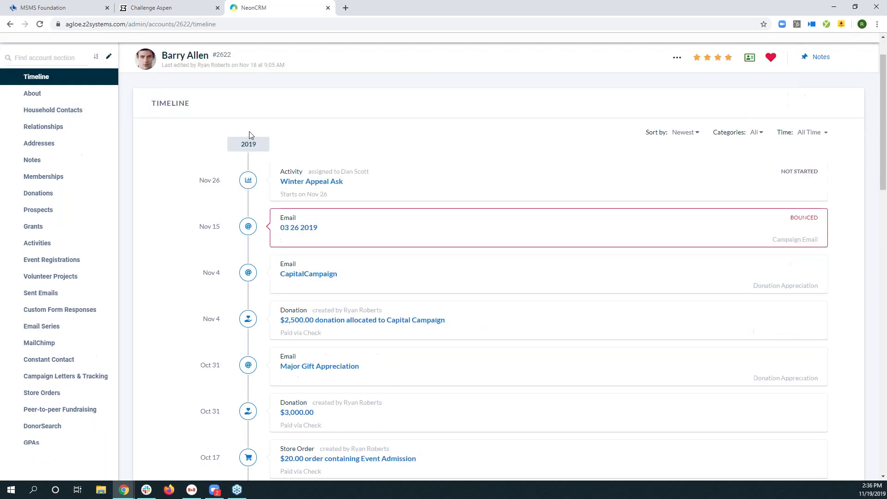
pyautogui.scroll(-1, 402, 152)
pyautogui.scroll(-6, 408, 157)
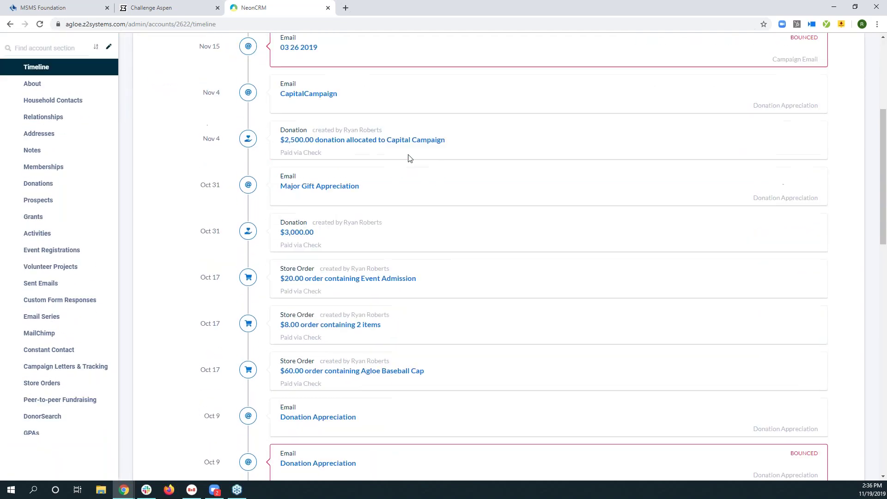
pyautogui.scroll(3, 407, 169)
pyautogui.scroll(1, 407, 172)
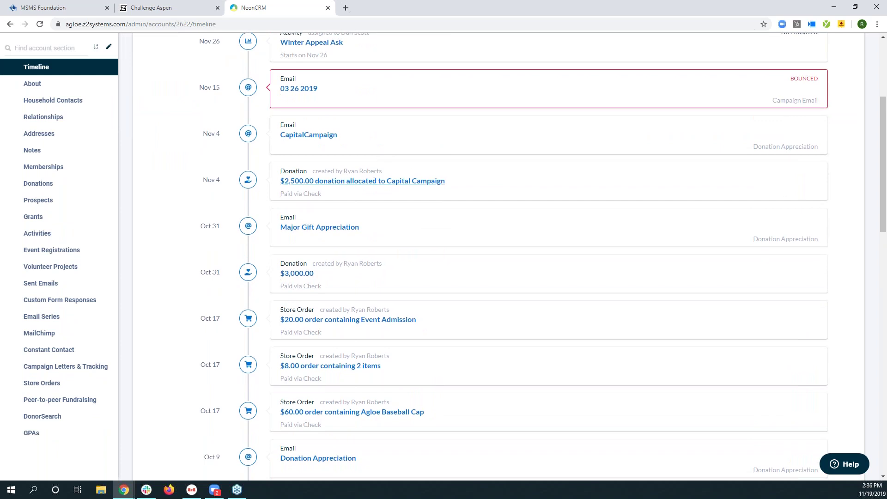
pyautogui.scroll(-4, 379, 198)
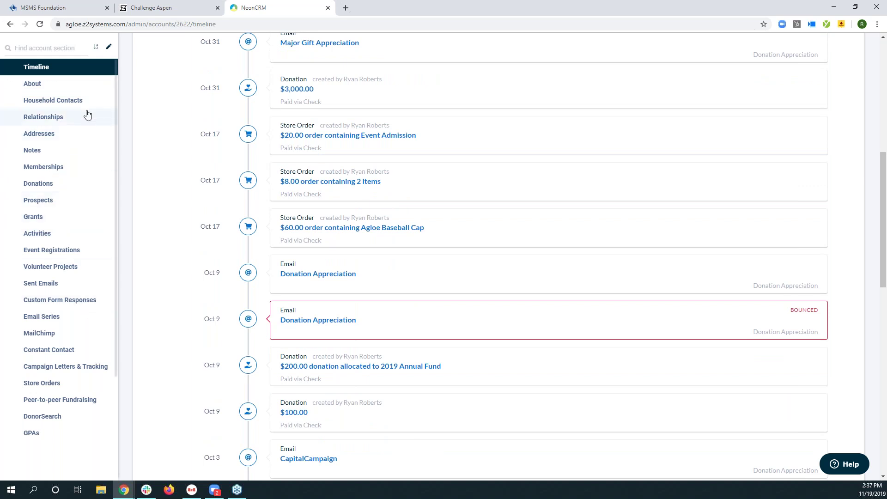
# Review the donor account's Event Registrations and open the organization's full events list
pyautogui.moveTo(42, 234); pyautogui.dragTo(54, 233)
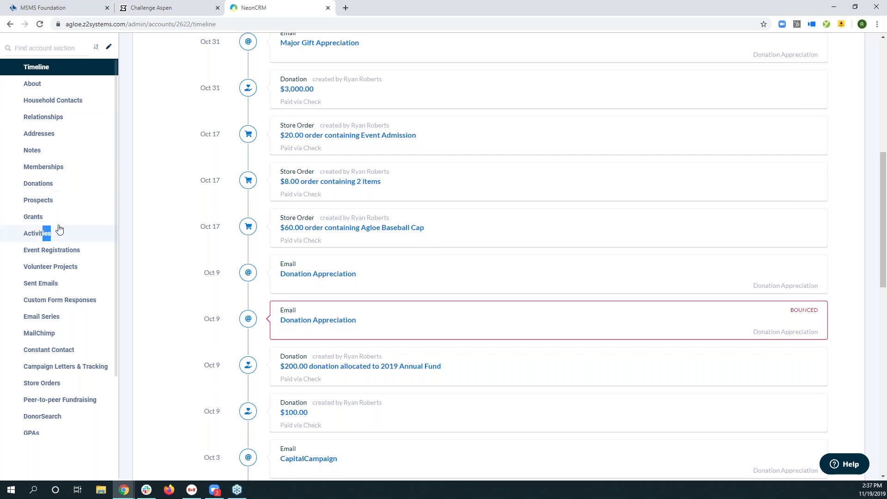
pyautogui.click(56, 252)
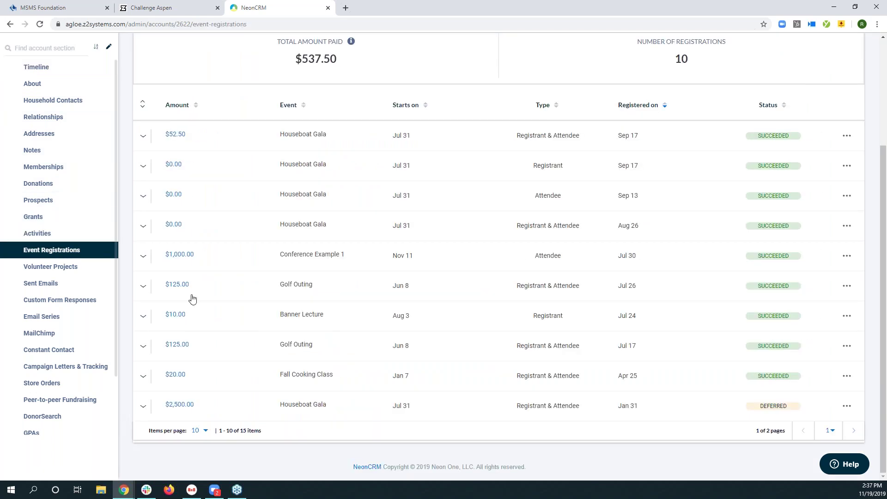
pyautogui.scroll(3, 235, 294)
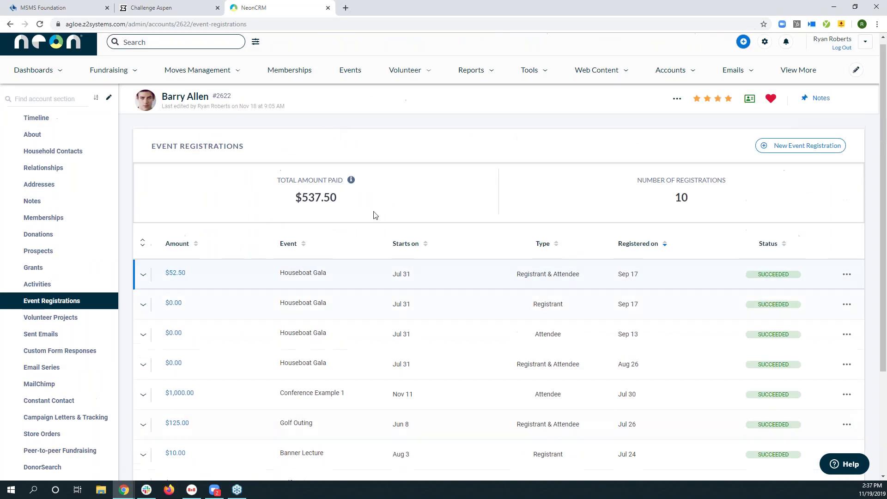
pyautogui.scroll(-1, 323, 145)
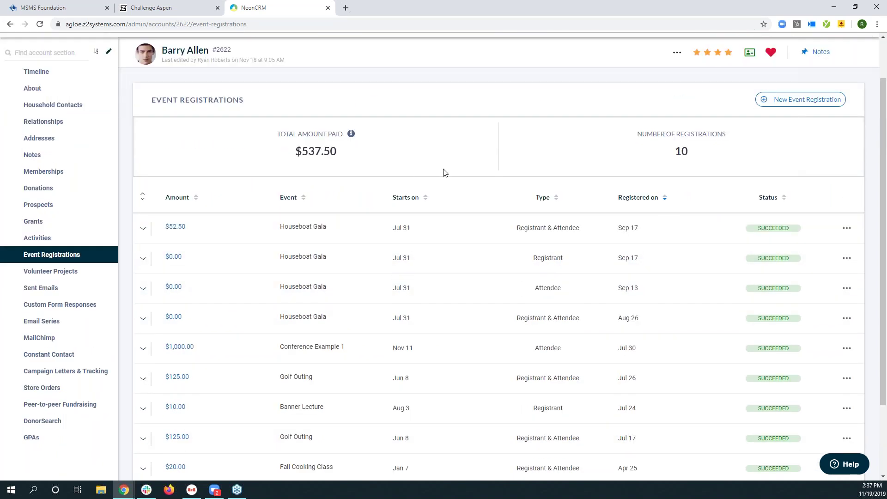
pyautogui.scroll(-2, 445, 172)
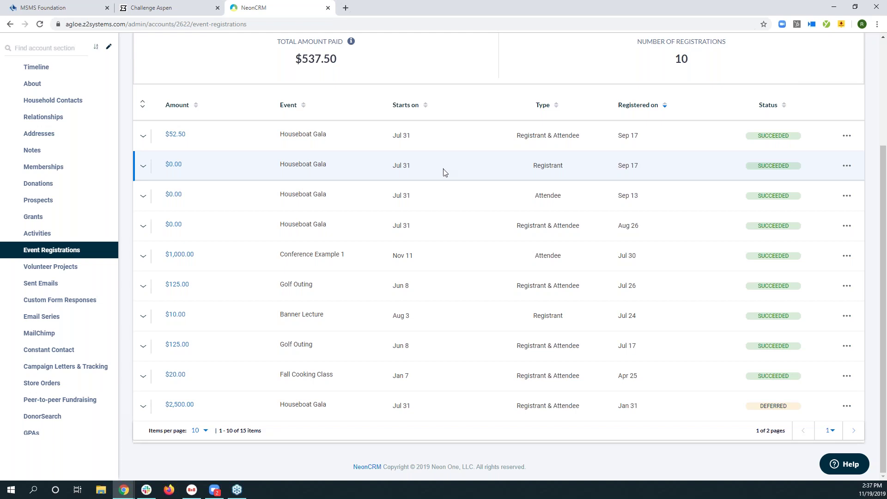
pyautogui.scroll(3, 444, 172)
pyautogui.scroll(1, 440, 179)
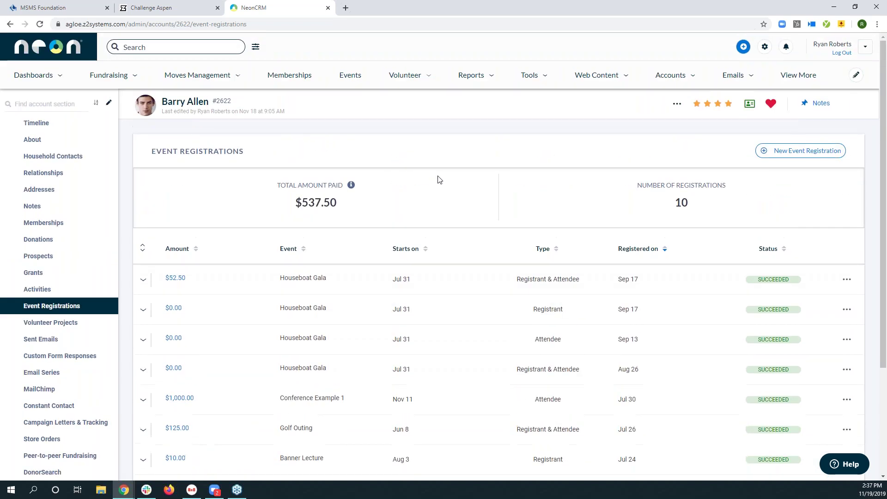
pyautogui.click(351, 76)
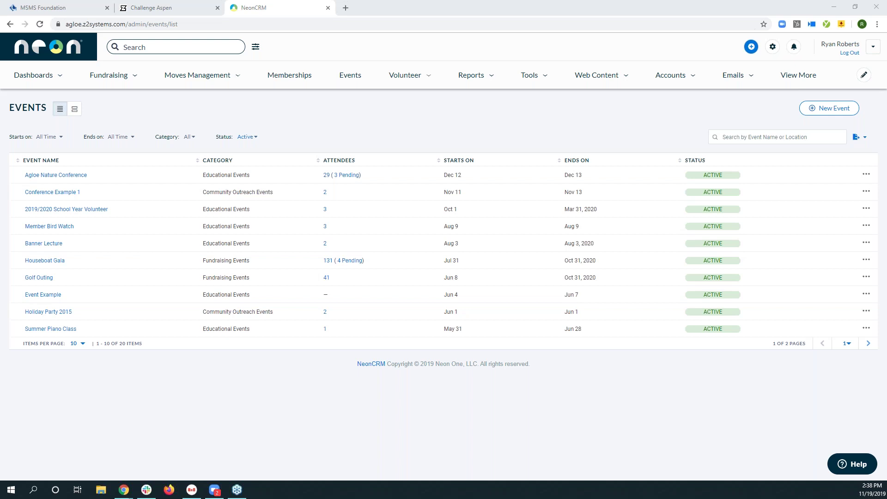
# Switch to the MSMS Foundation donation page and look over its donor and gift fields
pyautogui.click(64, 4)
pyautogui.scroll(2, 329, 144)
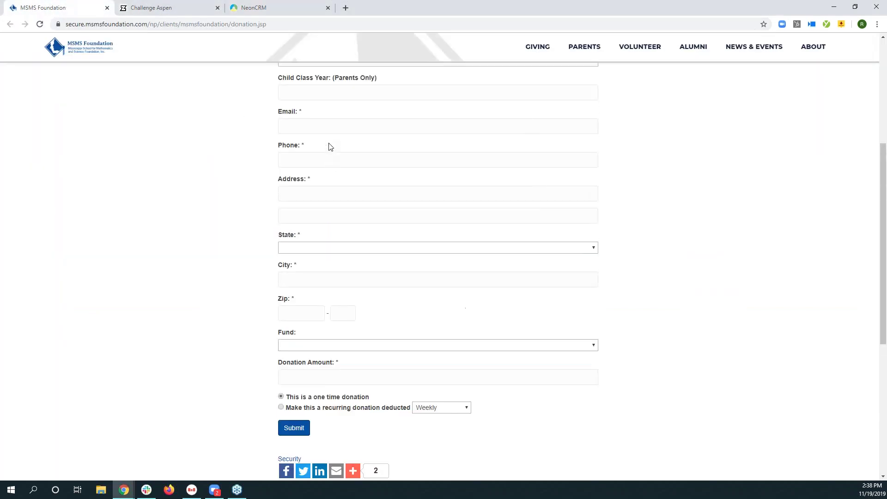
pyautogui.scroll(3, 328, 145)
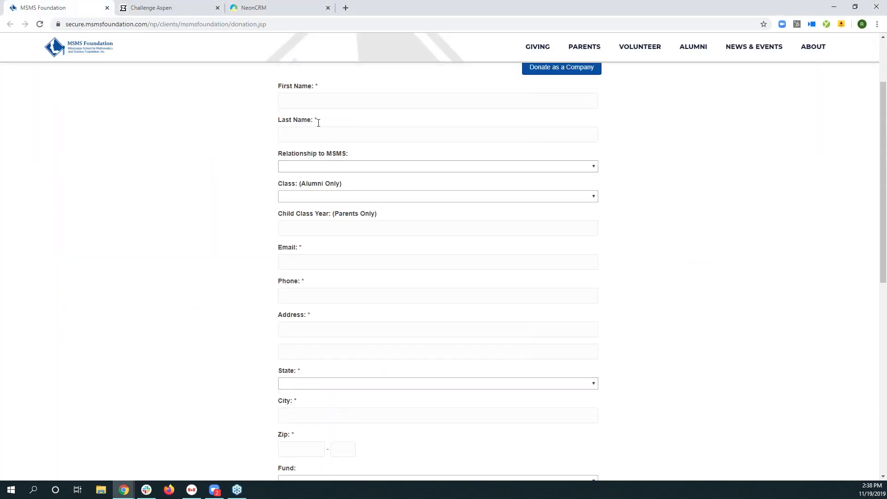
# Switch to the Challenge Aspen donation page and examine its contact, tribute, acknowledgement and company matching fields
pyautogui.click(143, 14)
pyautogui.scroll(-7, 227, 96)
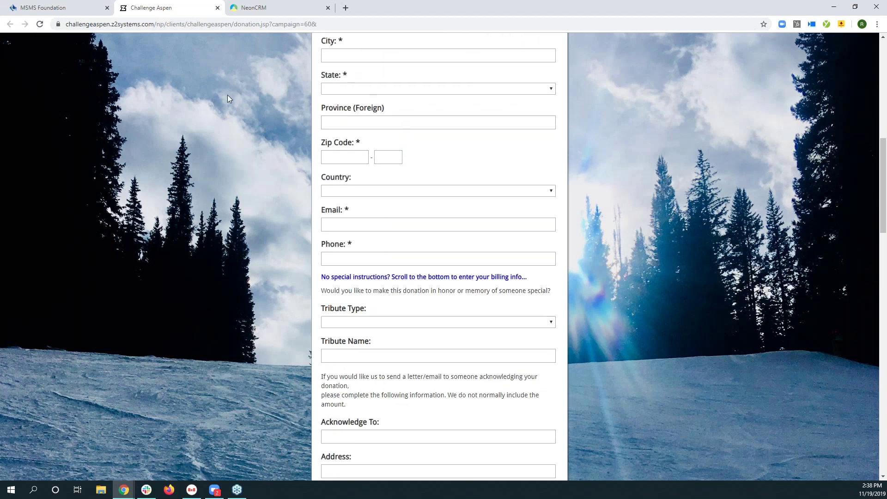
pyautogui.scroll(-3, 308, 146)
pyautogui.scroll(-2, 462, 254)
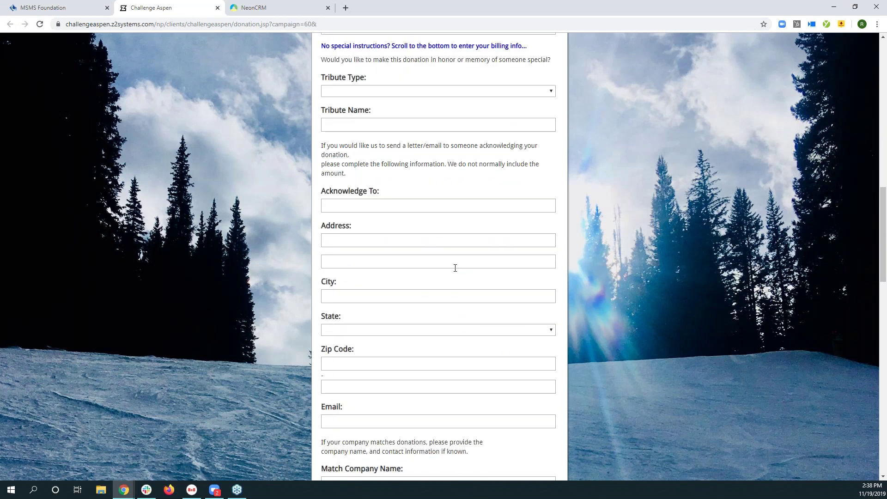
pyautogui.scroll(2, 396, 113)
pyautogui.scroll(5, 388, 90)
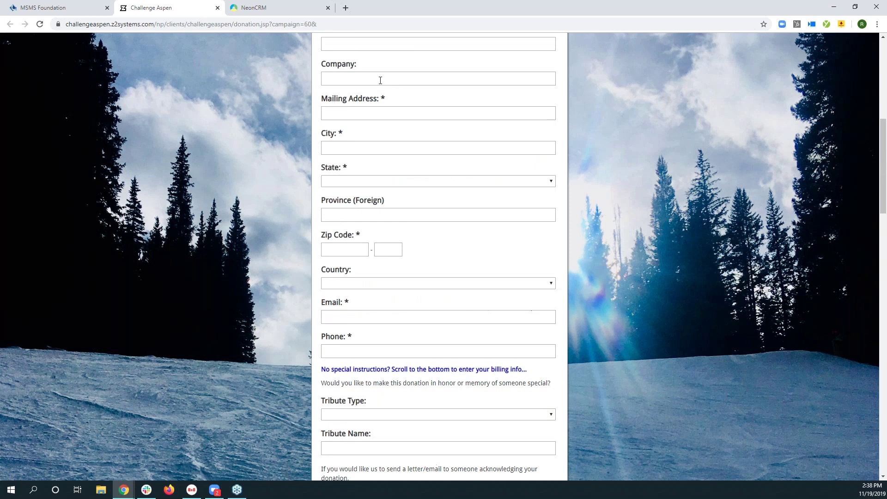
pyautogui.scroll(2, 393, 121)
pyautogui.scroll(-12, 351, 231)
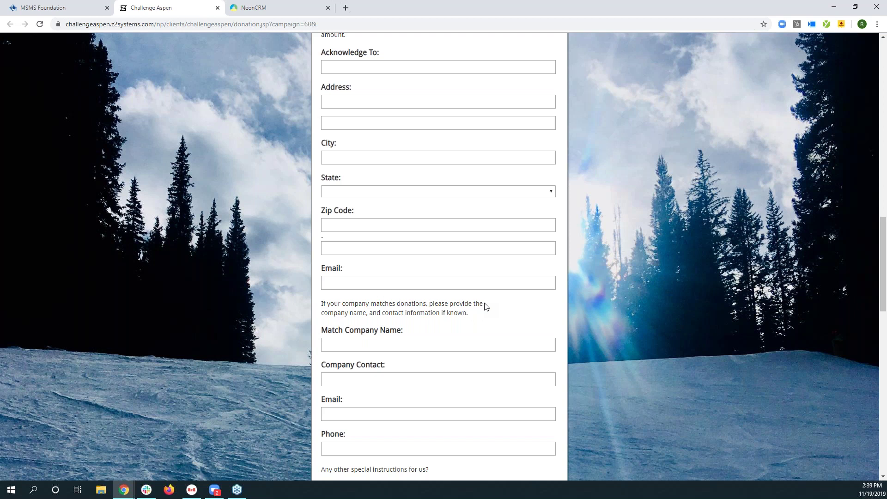
# Return to NeonCRM and open the Mission Control dashboard
pyautogui.click(254, 7)
pyautogui.click(146, 48)
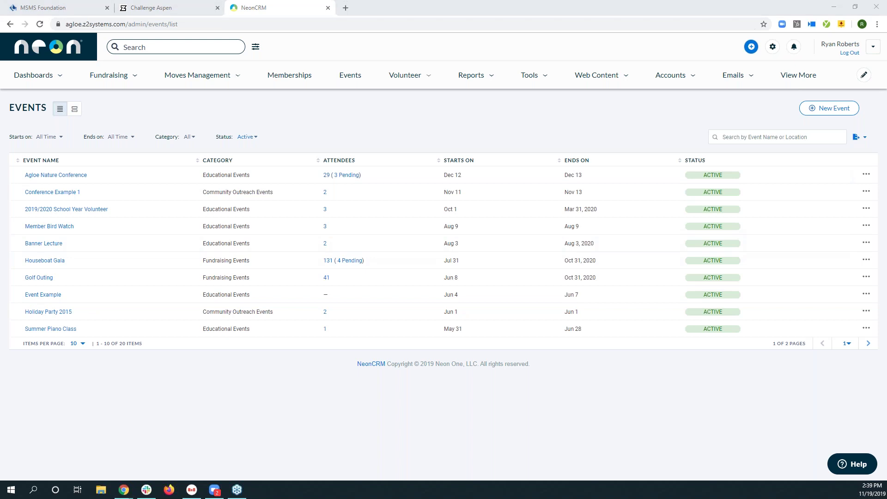
pyautogui.click(198, 52)
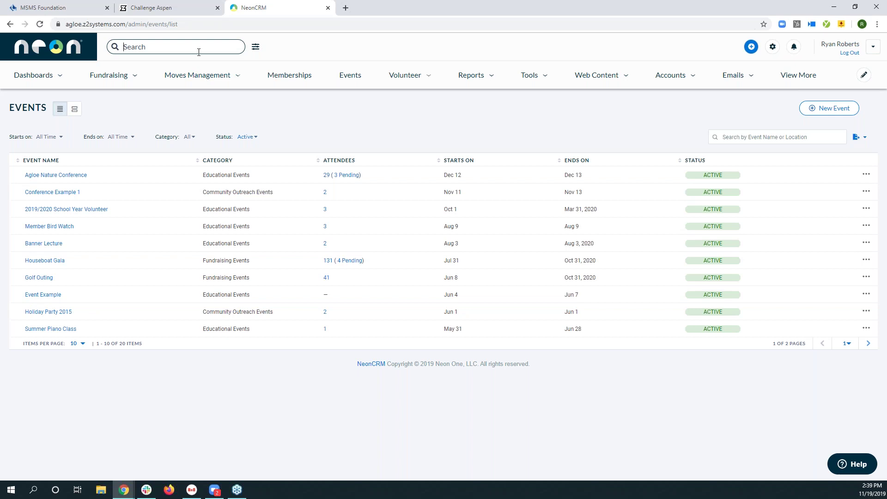
pyautogui.click(43, 78)
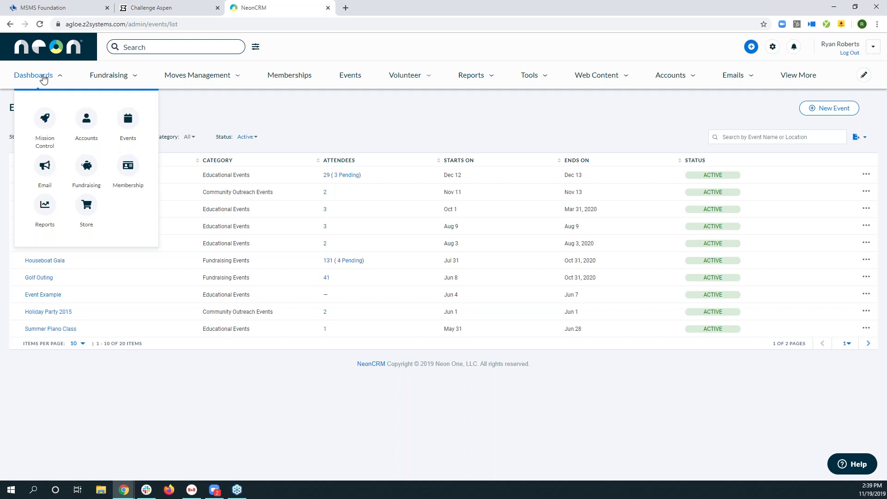
pyautogui.click(51, 119)
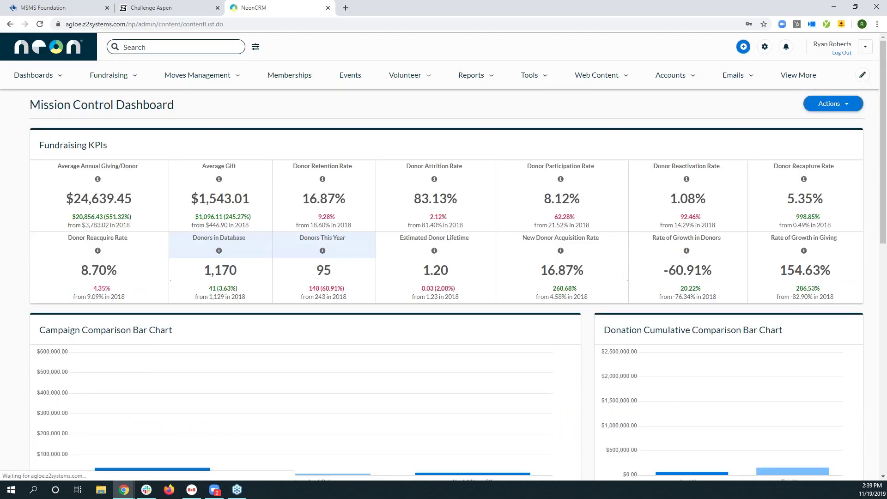
# View the synced Eventbrite events and examine the details and attendees of "We Are Showing How Eventbrite and NeonCRM Works"
pyautogui.scroll(-15, 385, 246)
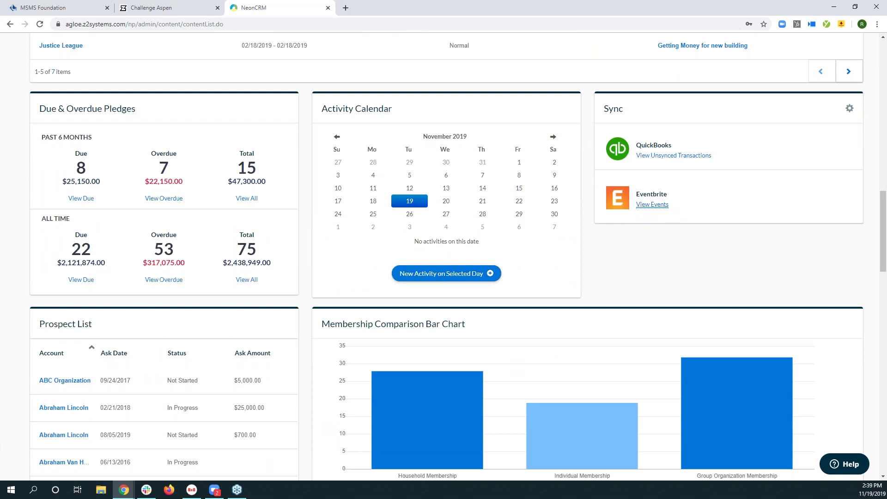
pyautogui.click(652, 205)
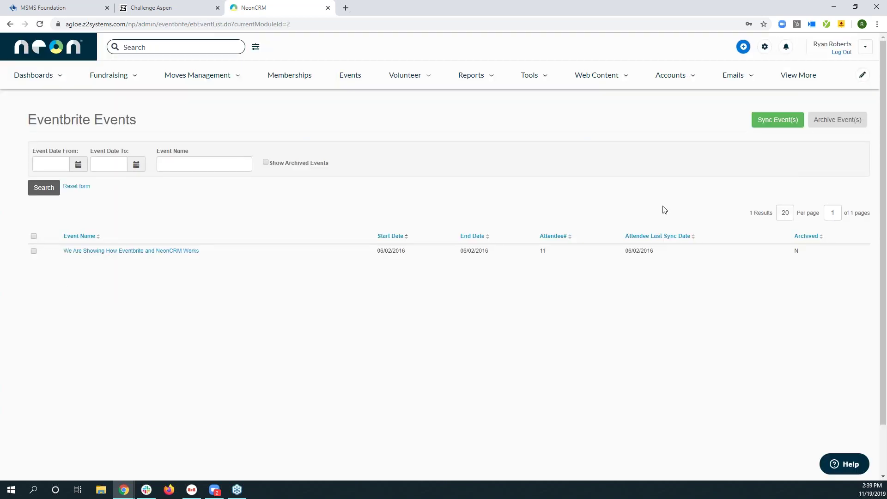
pyautogui.click(157, 252)
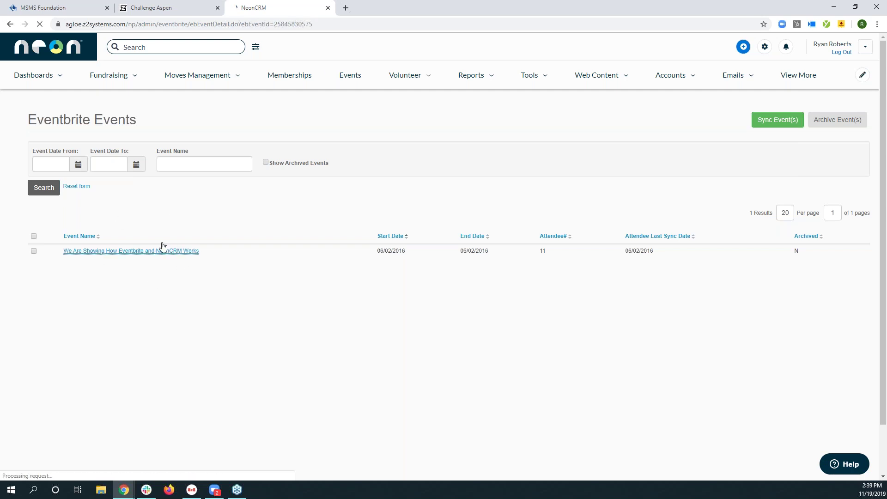
pyautogui.scroll(-1, 251, 262)
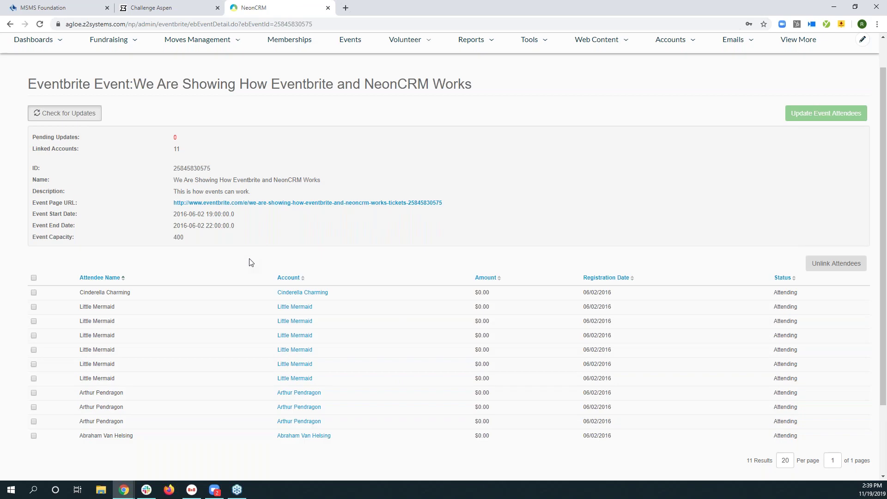
pyautogui.scroll(-1, 251, 262)
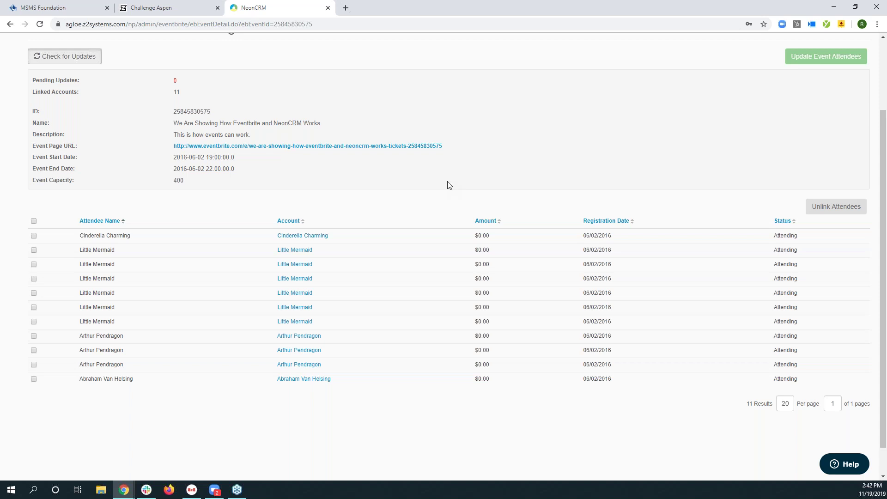
pyautogui.scroll(2, 601, 116)
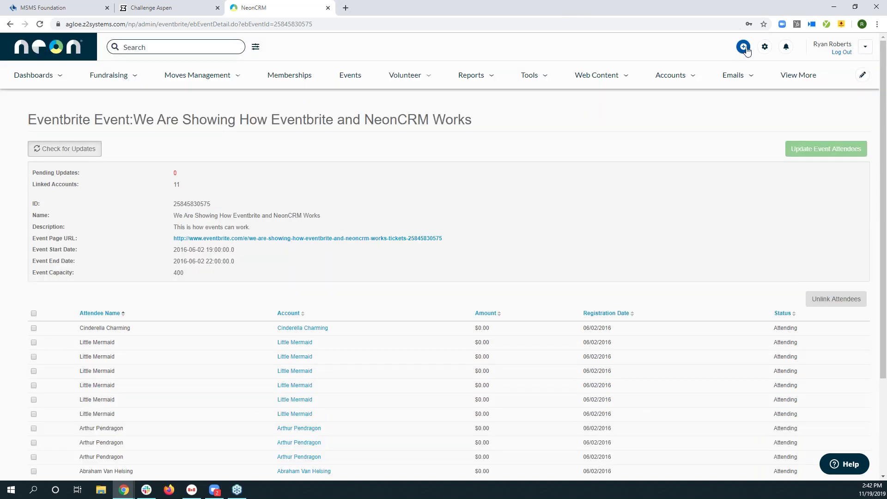
# Open the System Emails list under the transaction acknowledgements in the global settings
pyautogui.click(765, 48)
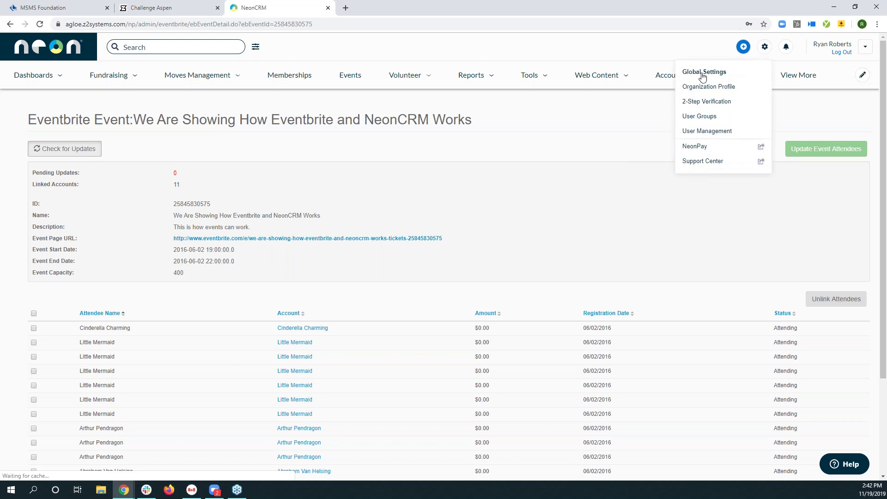
pyautogui.click(702, 73)
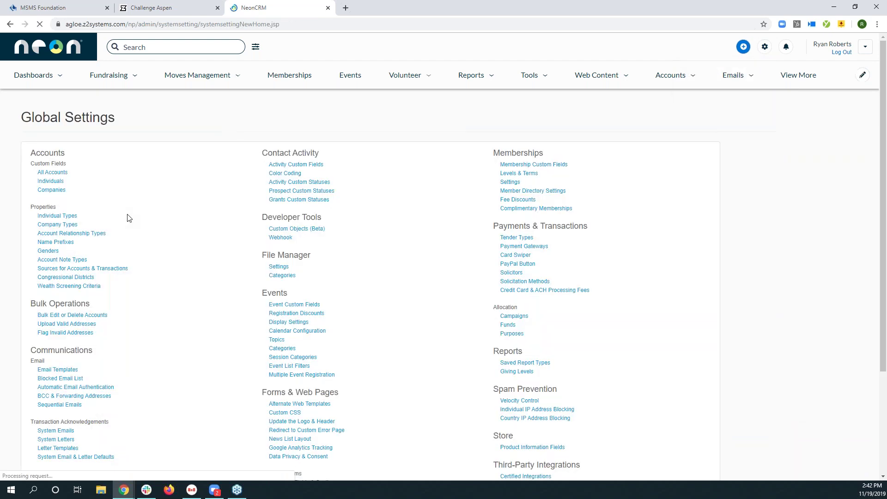
pyautogui.scroll(-4, 108, 305)
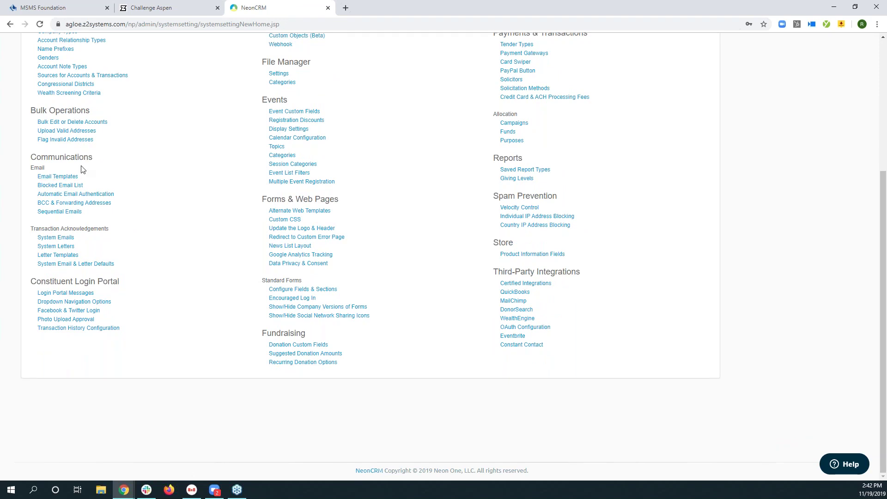
pyautogui.click(63, 240)
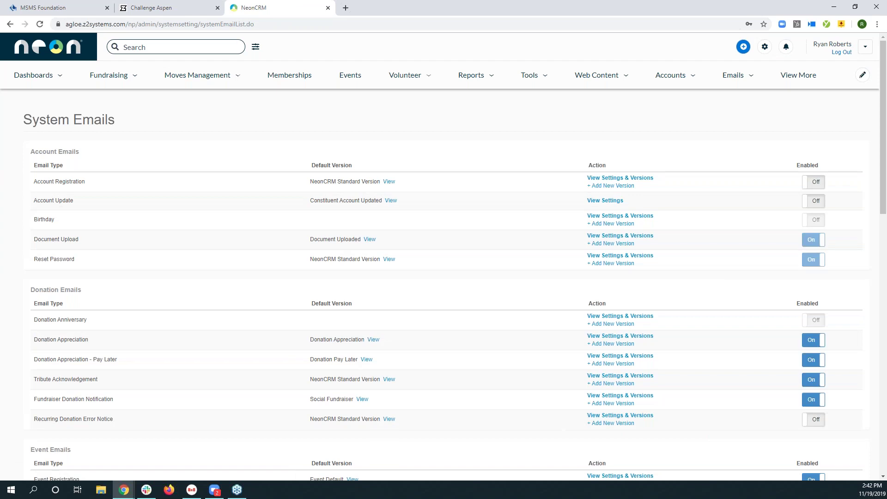
# Open the settings and versions of the Donation Appreciation email and review its sending conditions
pyautogui.scroll(-2, 220, 268)
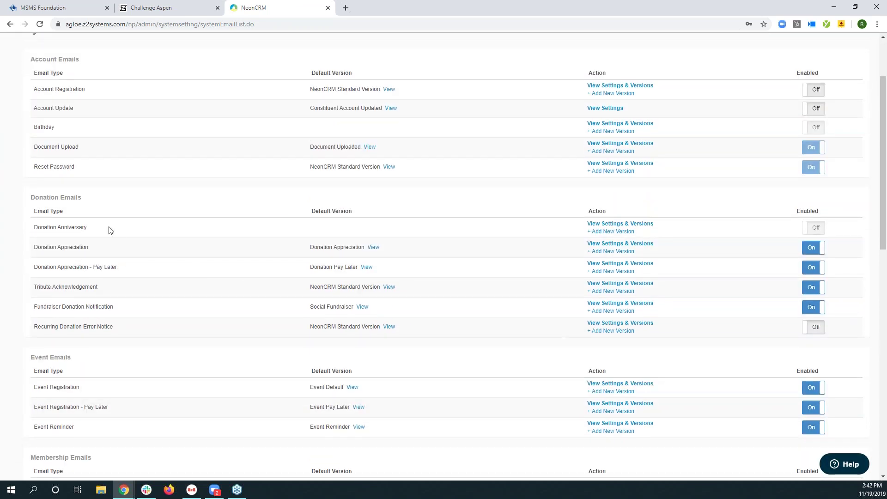
pyautogui.click(608, 247)
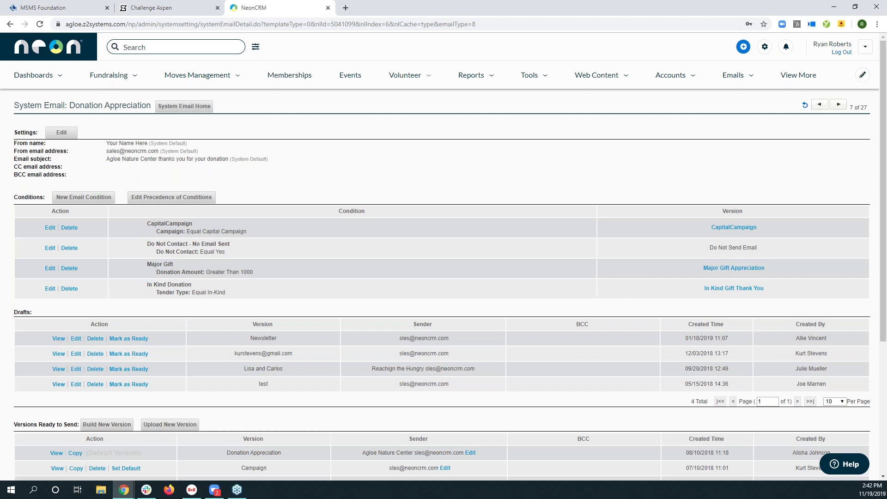
pyautogui.scroll(-1, 300, 259)
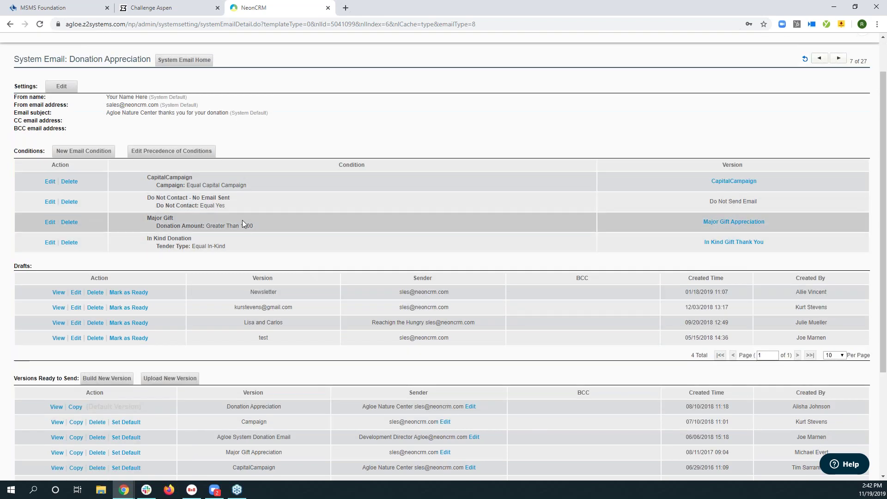
# Preview the Major Gift Appreciation email version in a separate browser tab, and close that tab after reading it
pyautogui.rightClick(718, 223)
pyautogui.click(740, 229)
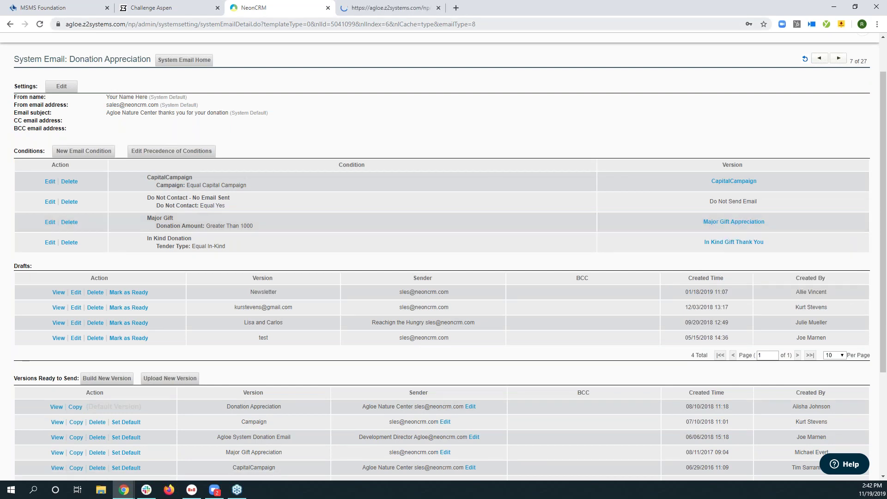
pyautogui.click(381, 11)
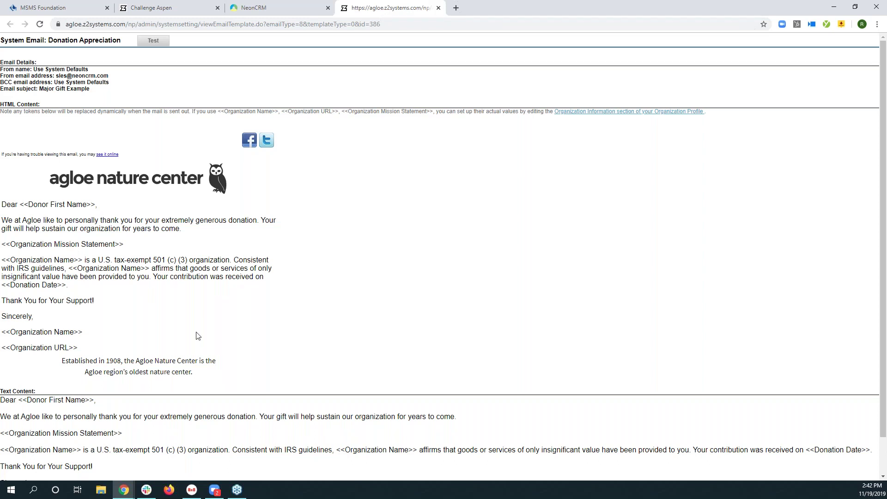
pyautogui.click(438, 8)
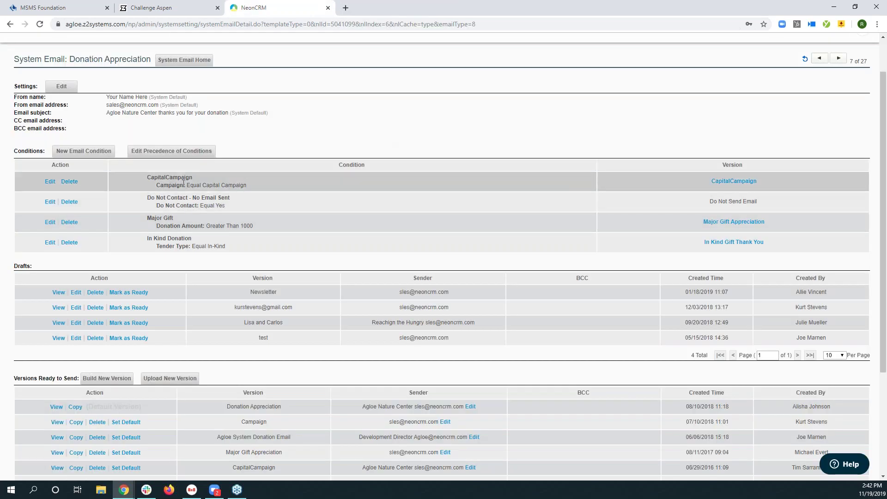
# Preview the CapitalCampaign email version in a separate browser tab and return to the Donation Appreciation conditions
pyautogui.rightClick(725, 182)
pyautogui.click(753, 187)
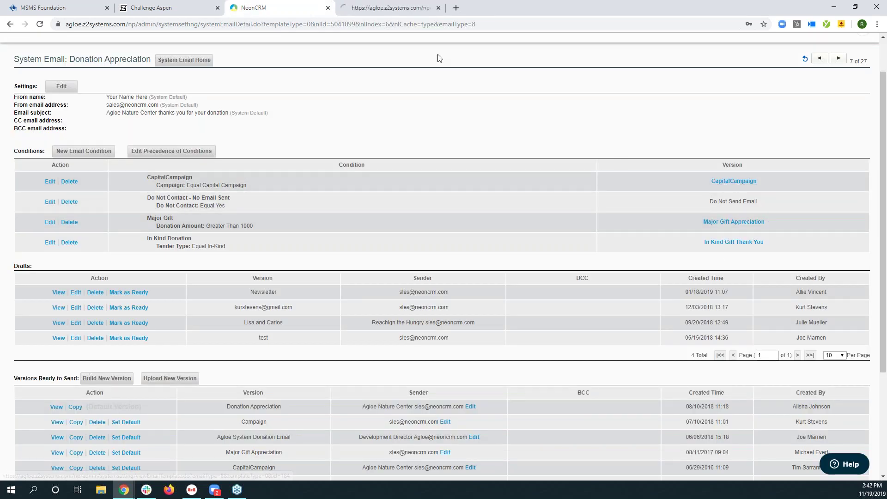
pyautogui.click(390, 8)
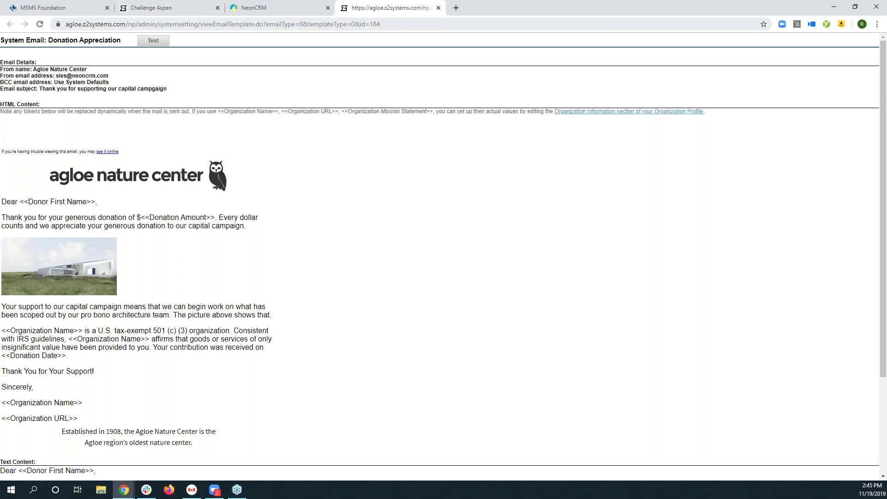
pyautogui.click(287, 2)
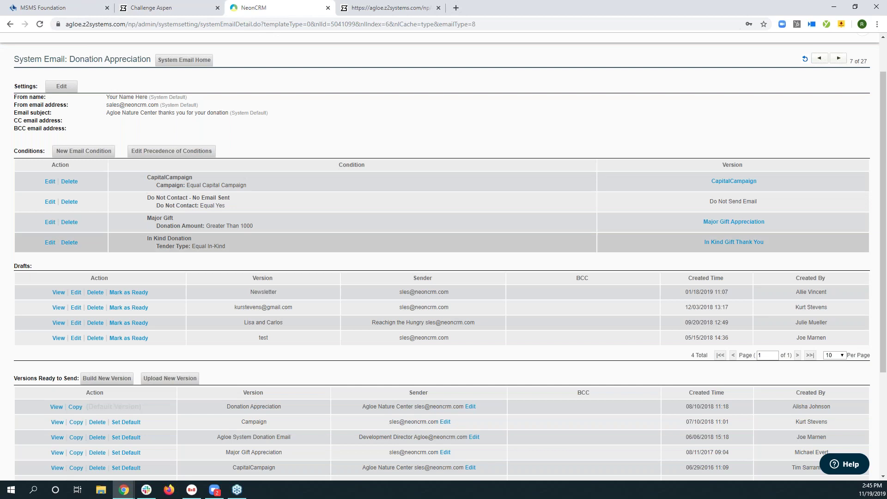
pyautogui.click(105, 158)
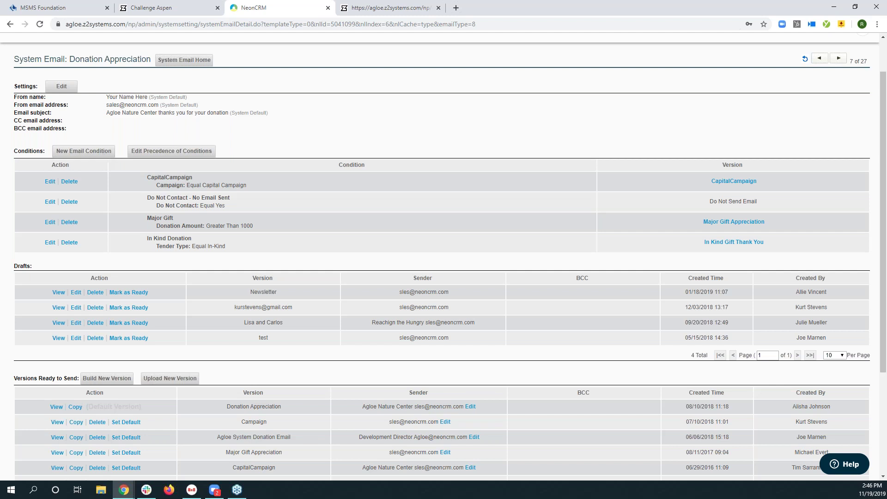